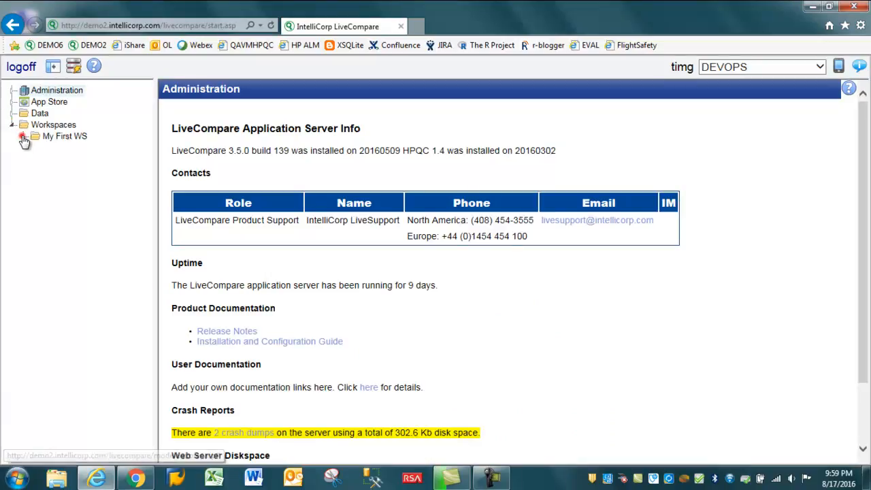
Create a new workflow named Find TPRTs in the My First WS workspace.
click(23, 137)
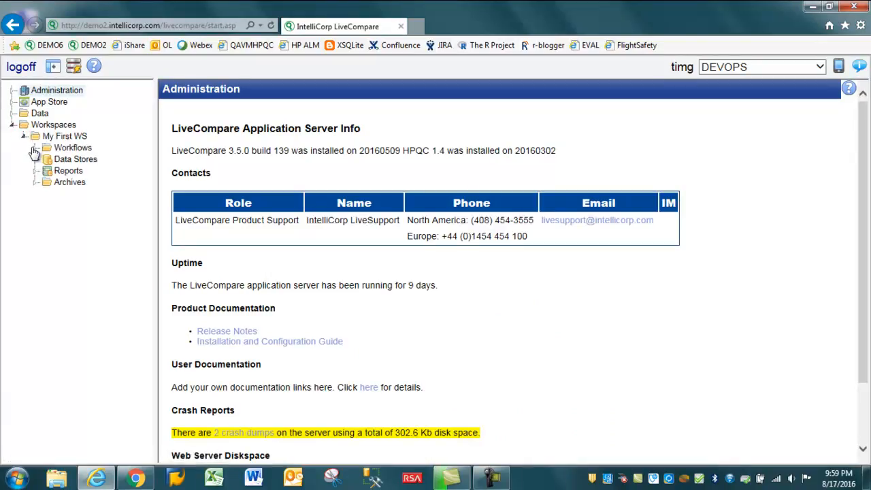
right_click(48, 128)
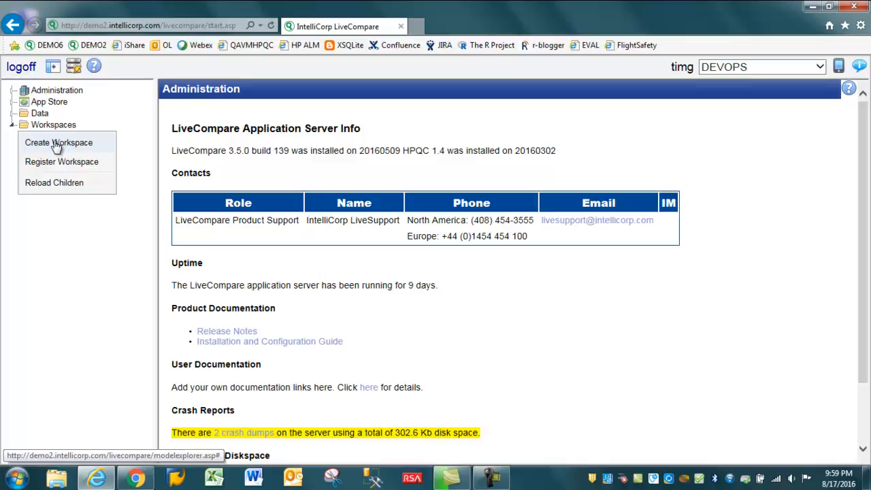
click(64, 262)
click(35, 147)
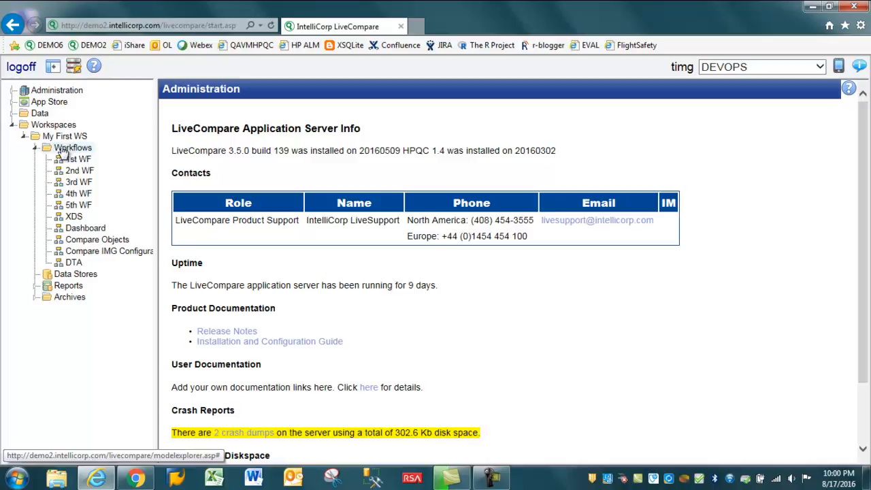
right_click(62, 151)
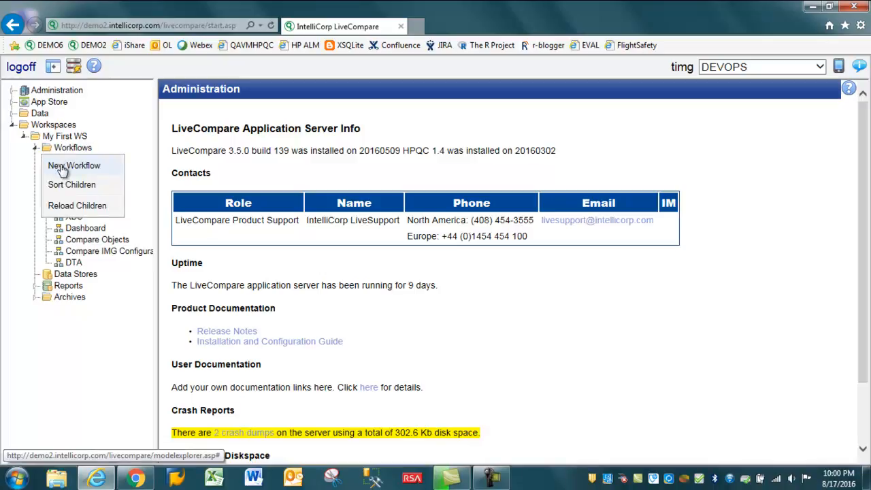
click(61, 167)
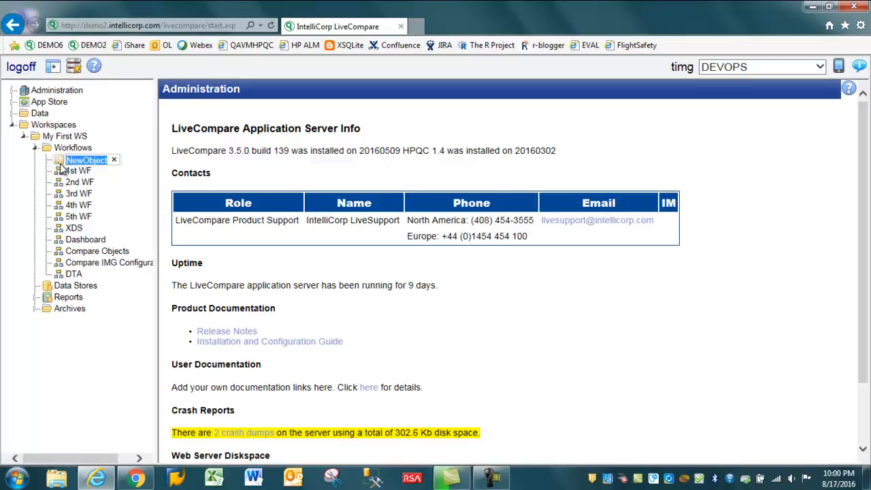
text(Find)
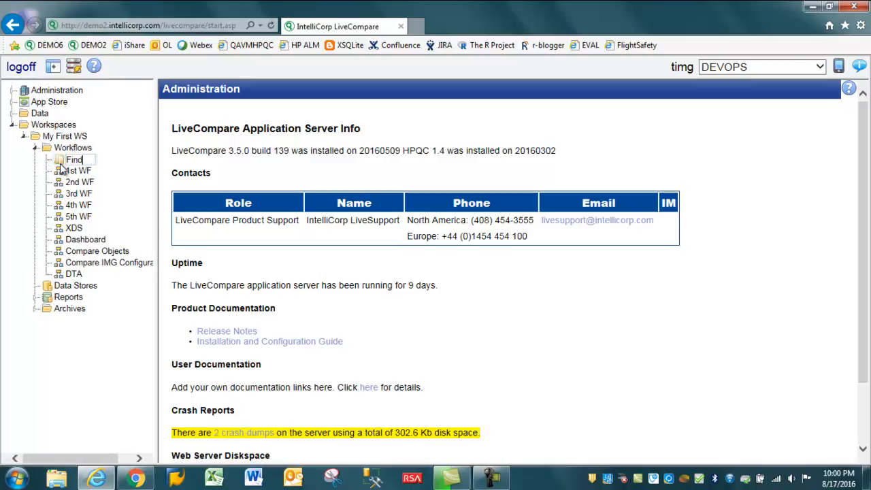
text( TPRTs)
key(Return)
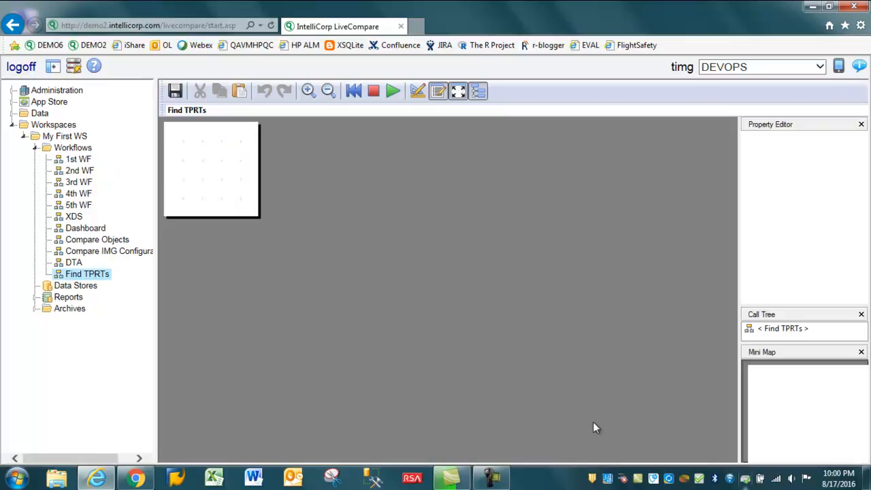
Search the component palette for "read" and add a Read SAP Table action to the workflow canvas.
click(417, 93)
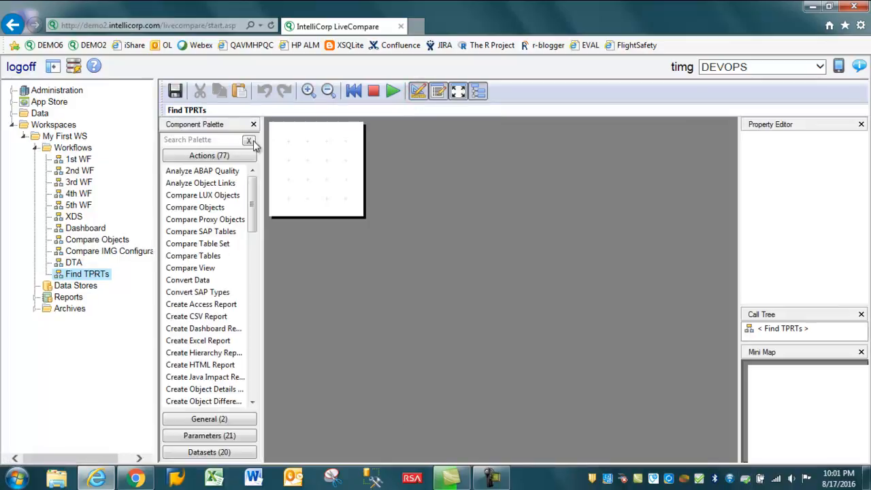
click(201, 144)
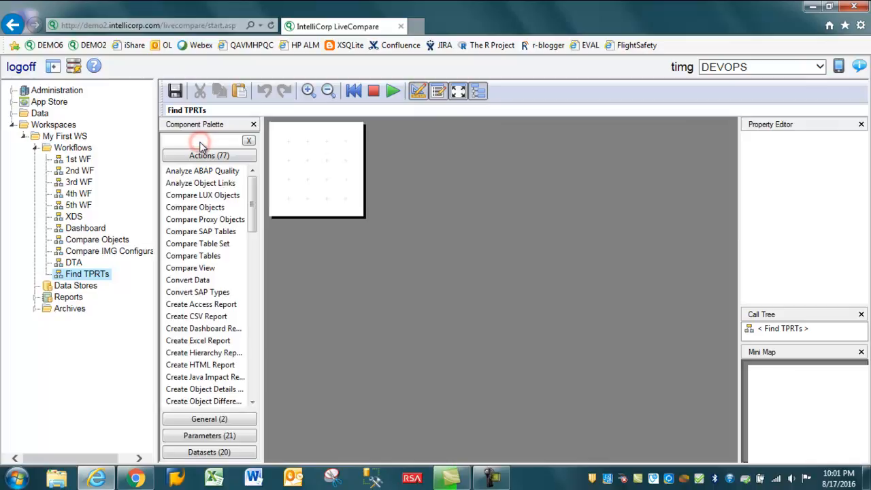
text(read)
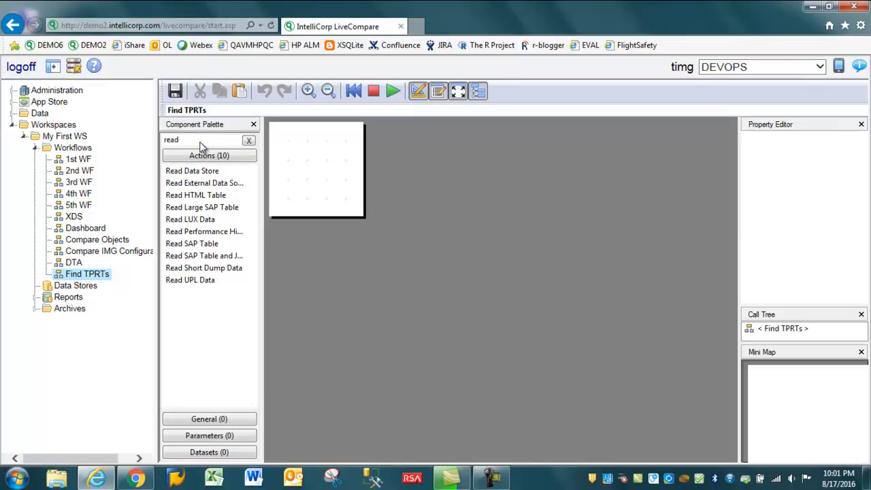
drag(191, 243, 356, 247)
Create a new RFC Destination component as input for the Read SAP Table action.
click(781, 226)
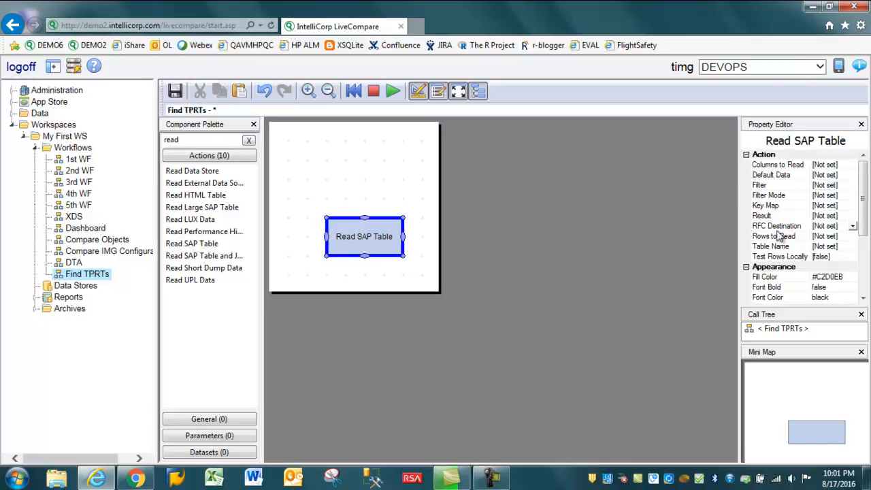
click(852, 225)
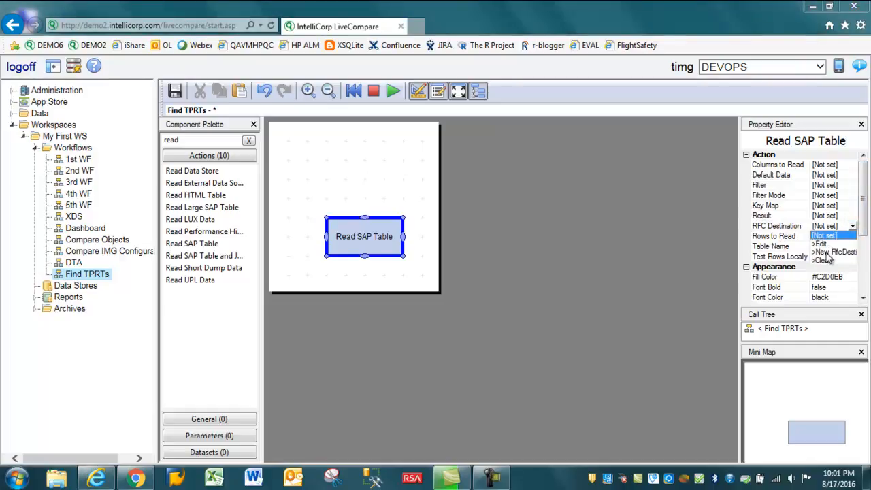
click(826, 256)
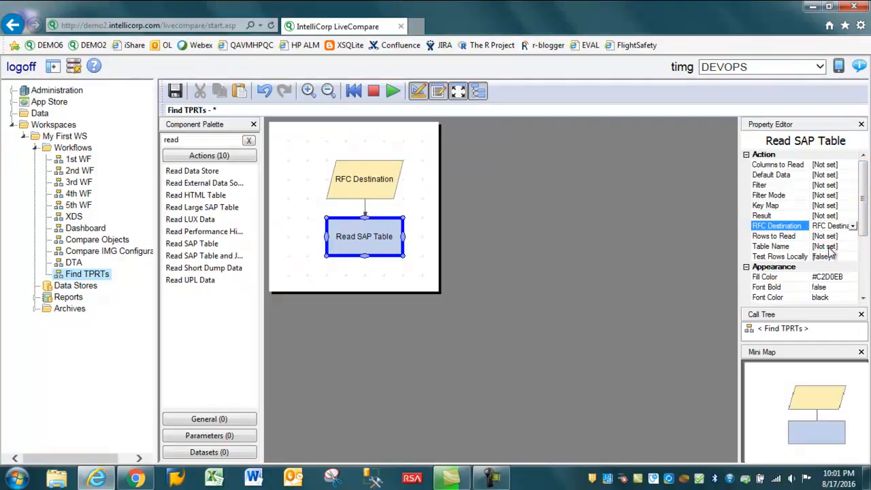
Set the Table Name property of the Read SAP Table action to E070.
click(774, 247)
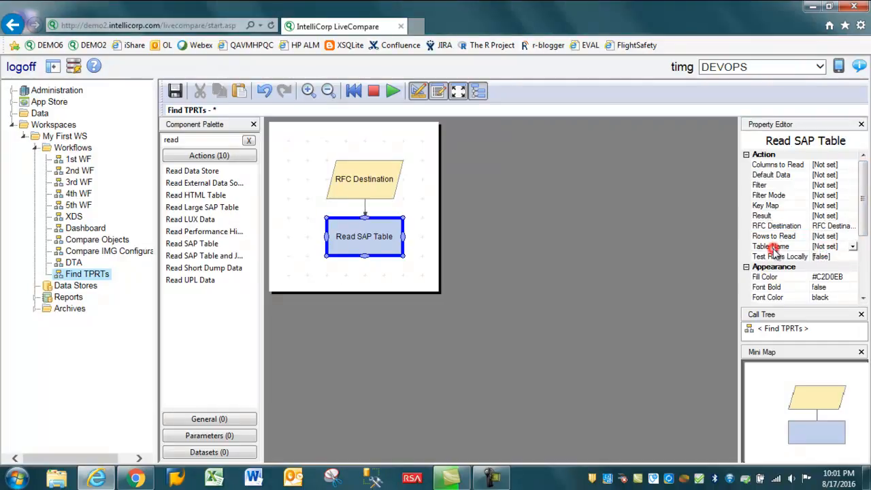
click(854, 251)
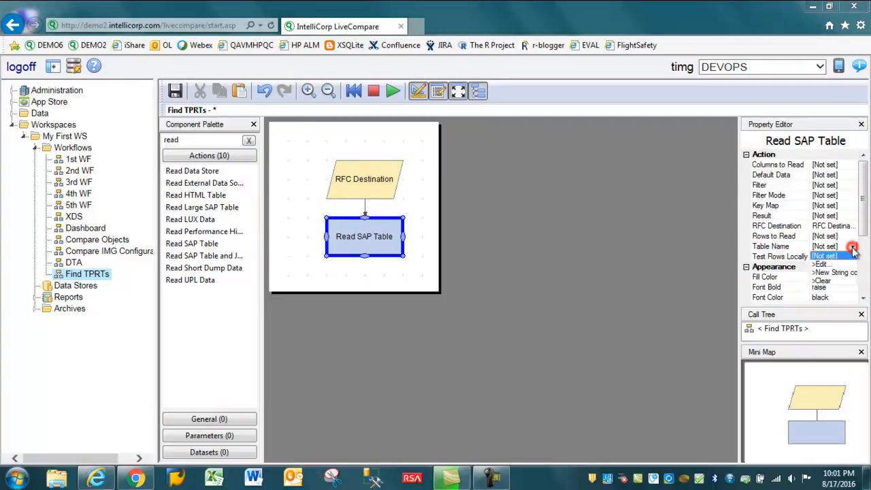
click(822, 267)
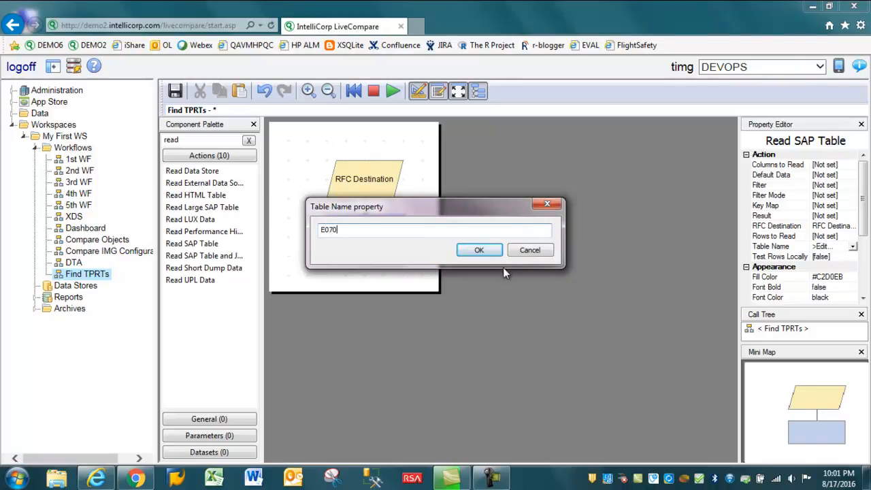
click(469, 249)
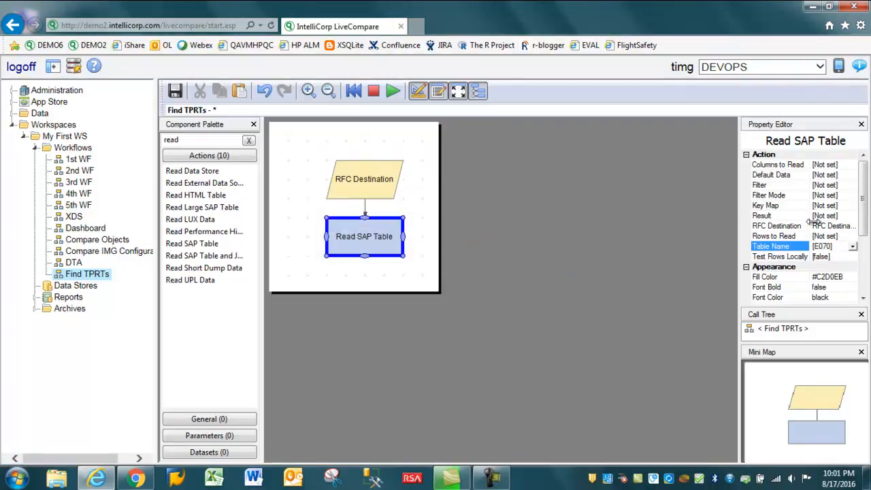
Create a new table component for the Result property of the Read SAP Table action.
click(831, 216)
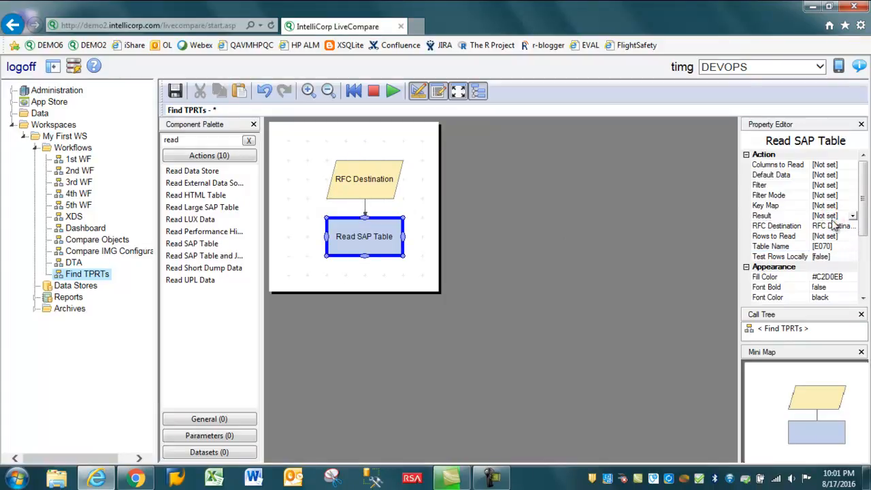
click(852, 216)
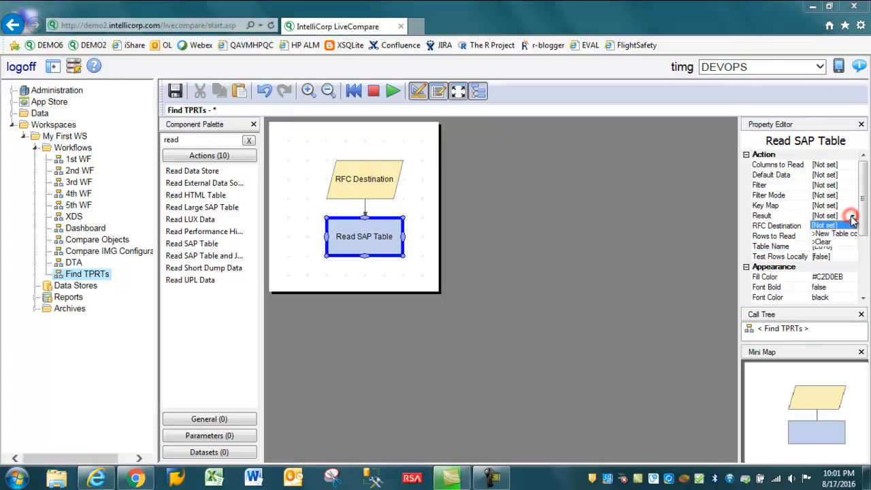
click(836, 233)
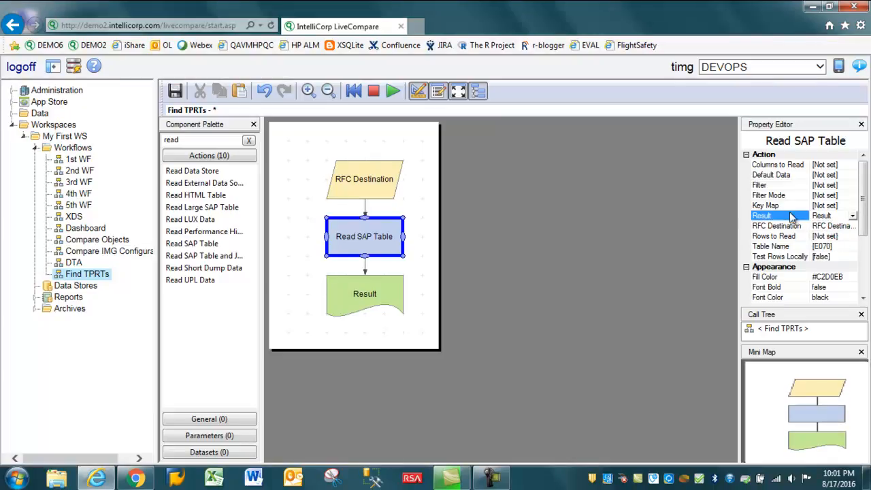
Create a new select list for the action's Rows to Read property and place it to the right of Read SAP Table.
click(777, 237)
click(775, 246)
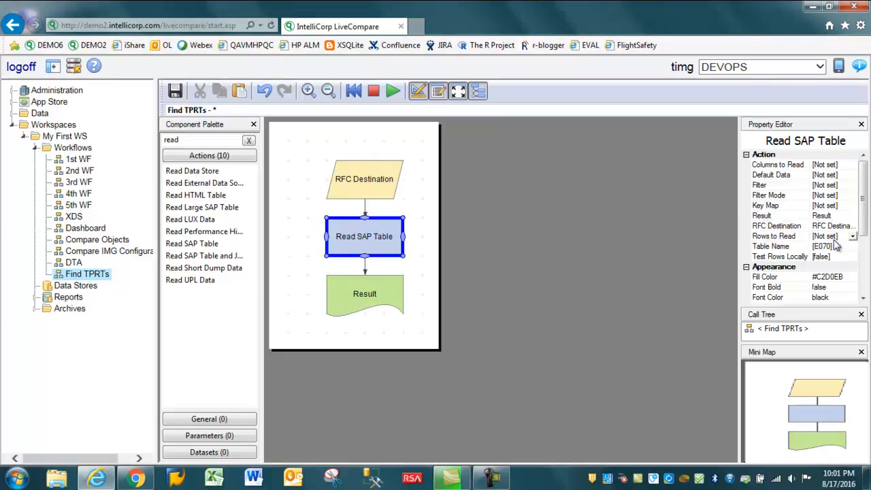
click(853, 245)
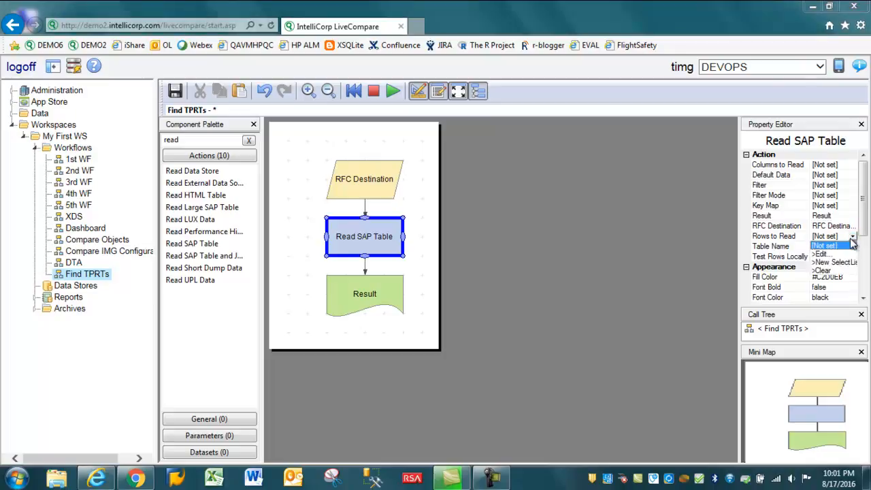
click(838, 263)
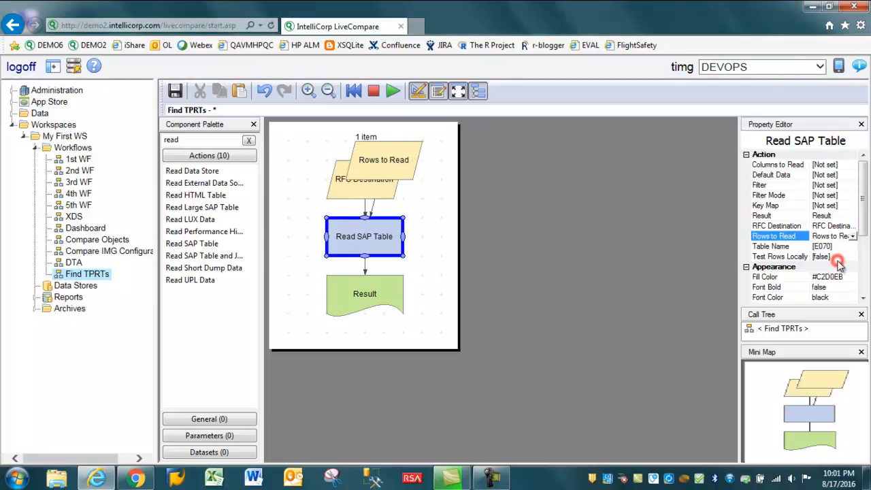
drag(358, 158, 450, 237)
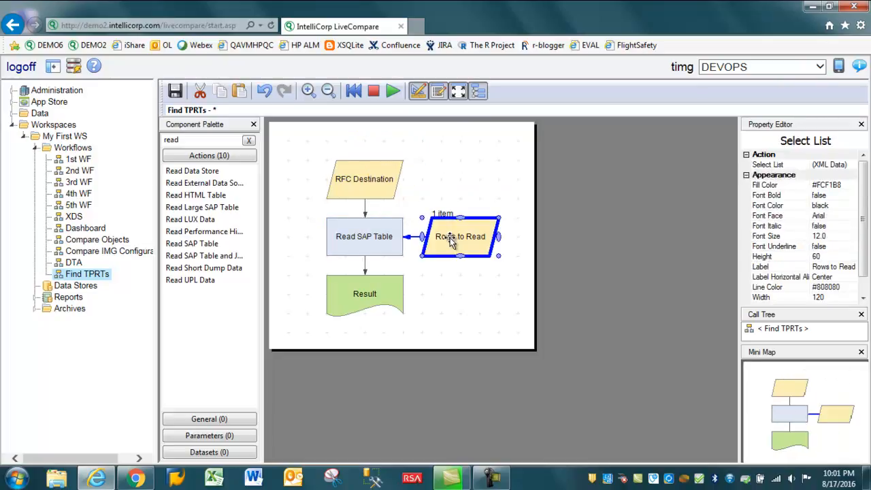
Edit the Rows to Read select list so its existing condition includes field AS4USER equal to SAP.
right_click(449, 237)
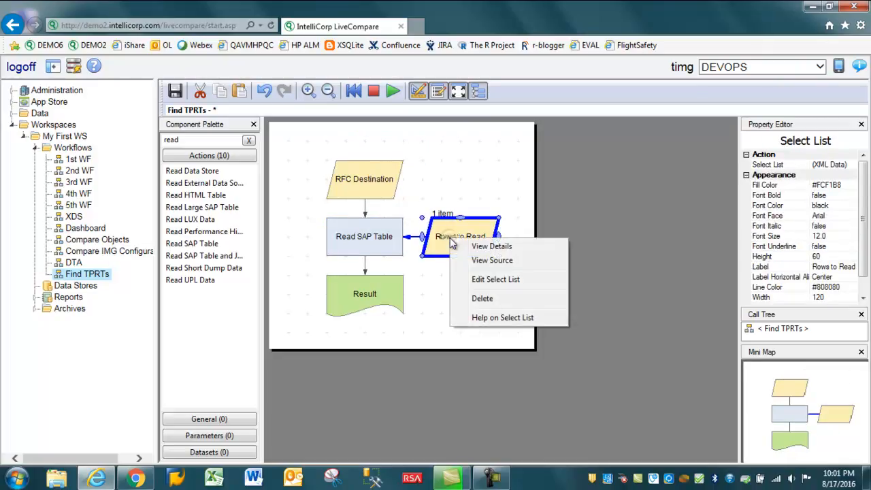
click(486, 288)
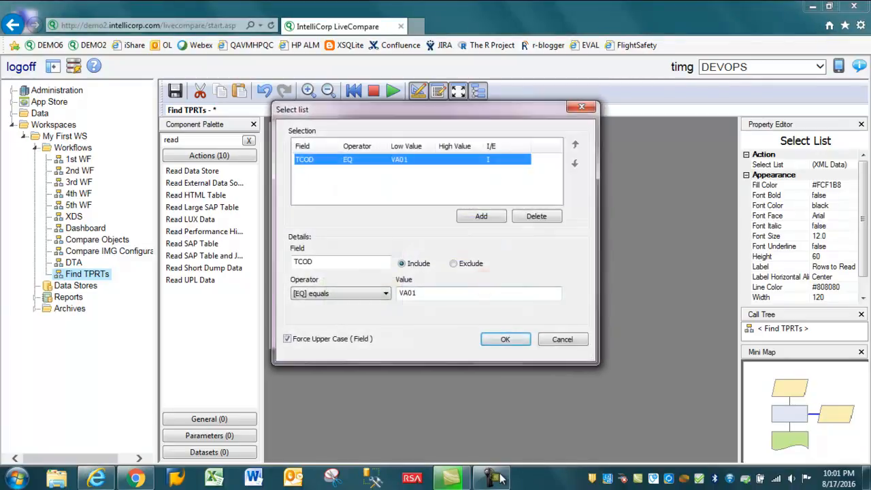
click(497, 480)
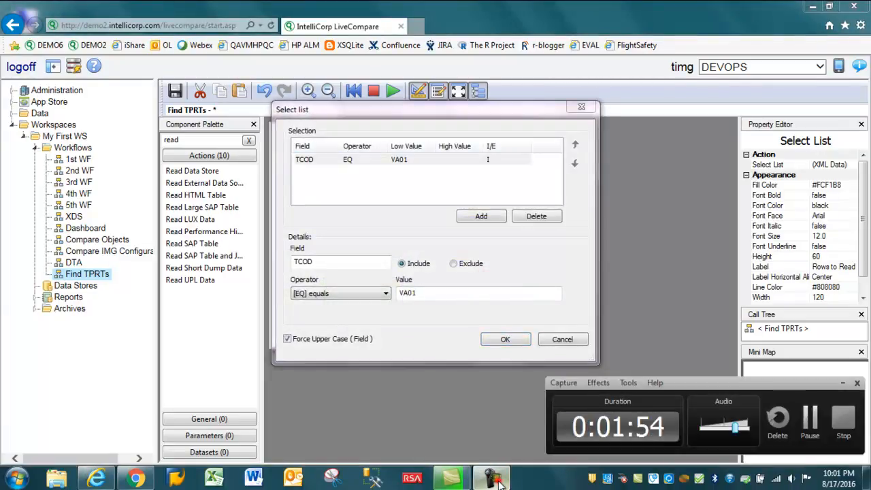
click(500, 480)
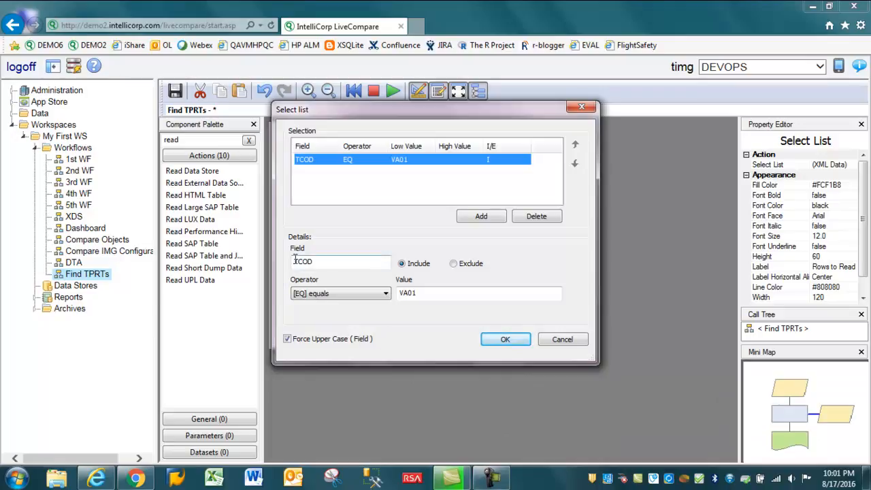
drag(317, 264, 285, 264)
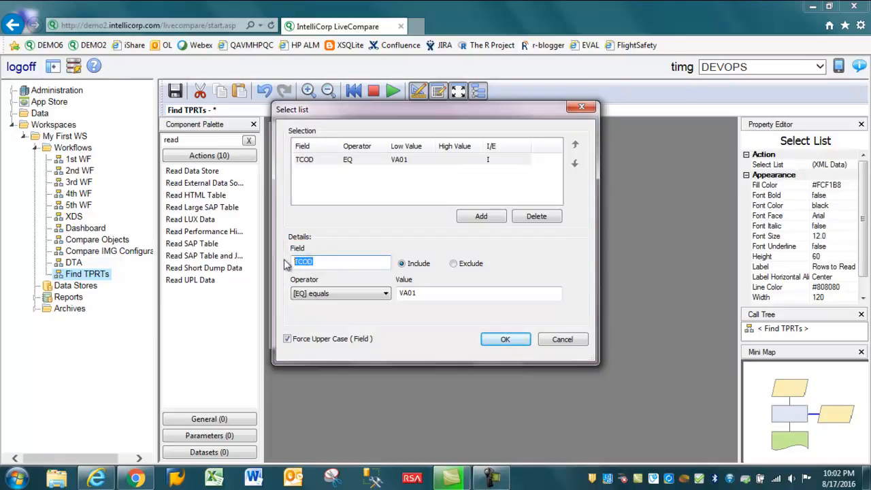
text(AS4USER)
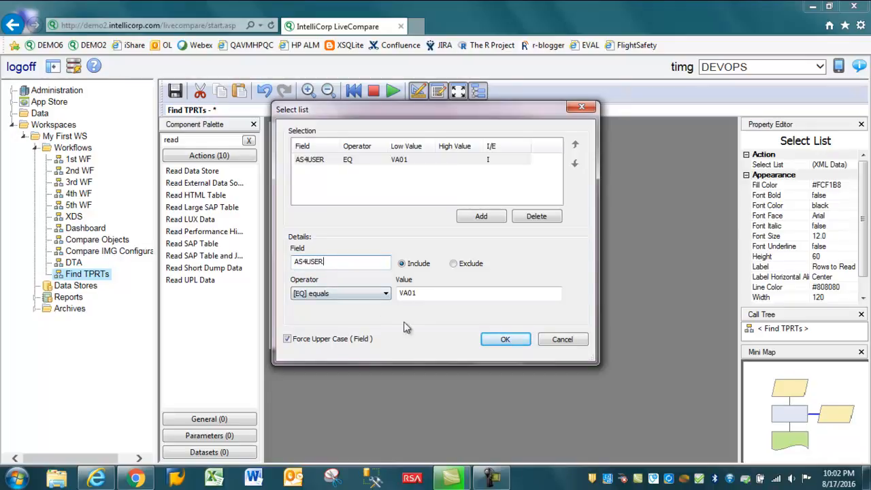
drag(422, 296, 383, 294)
text(SAP)
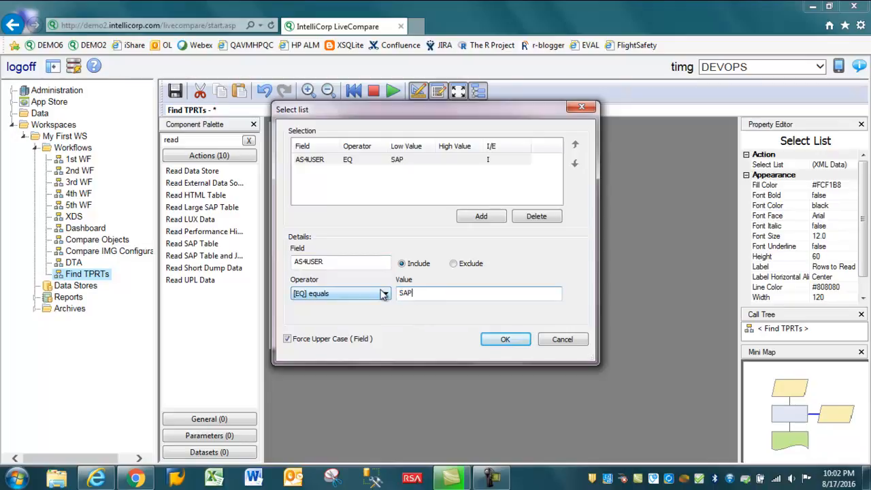
Add a second select list condition including field AS4DATE greater than 20160101.
click(481, 216)
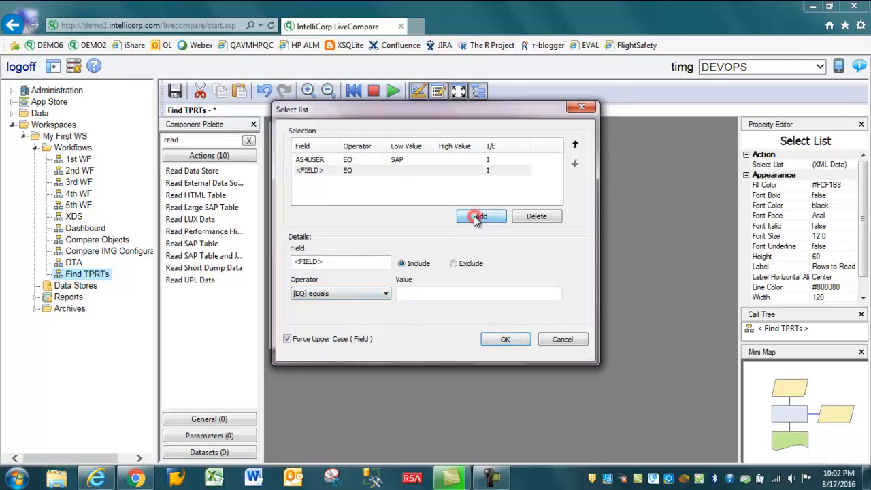
double_click(324, 264)
text(AS)
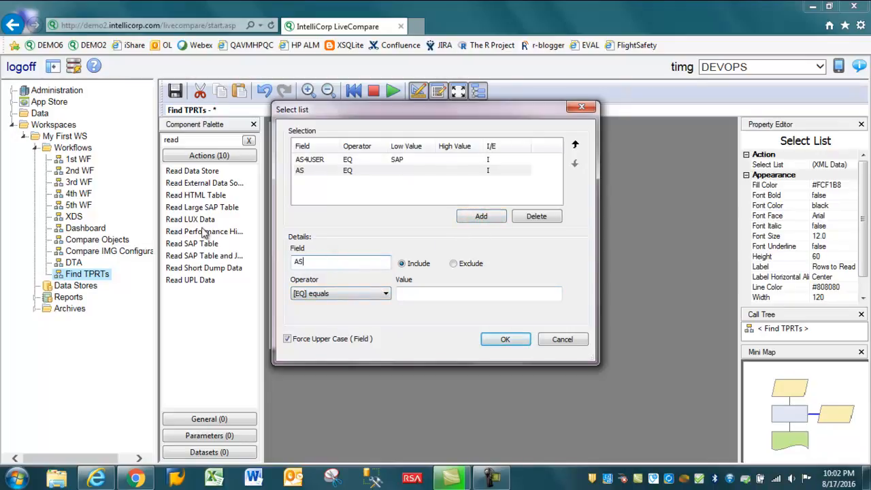
text(4DATE)
click(373, 295)
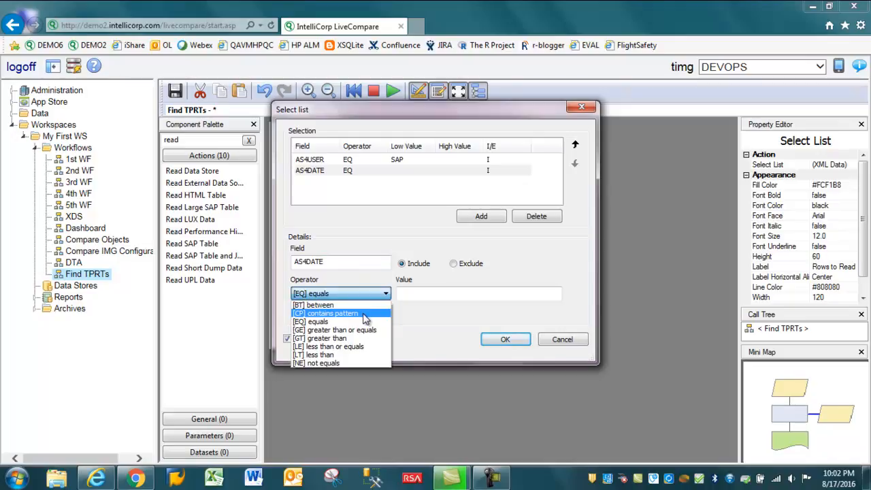
click(336, 338)
click(412, 294)
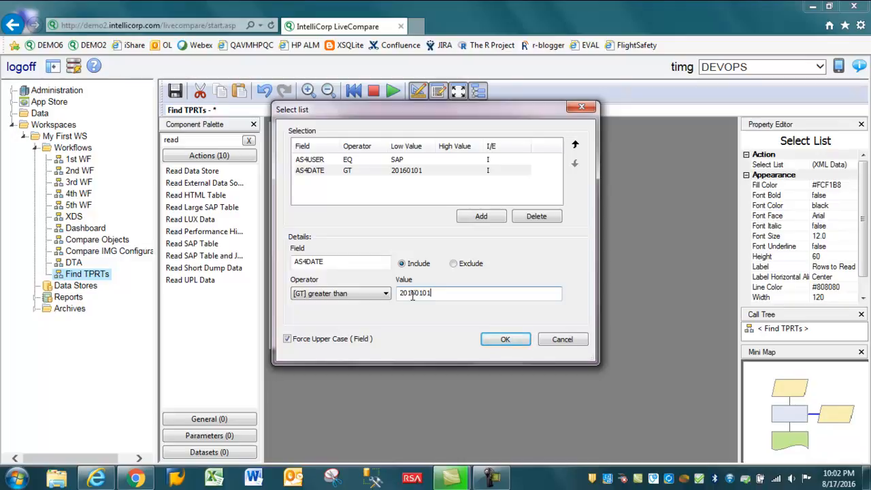
Confirm the select list conditions and set the RFC Destination component to !SAP15-EC6.
click(507, 339)
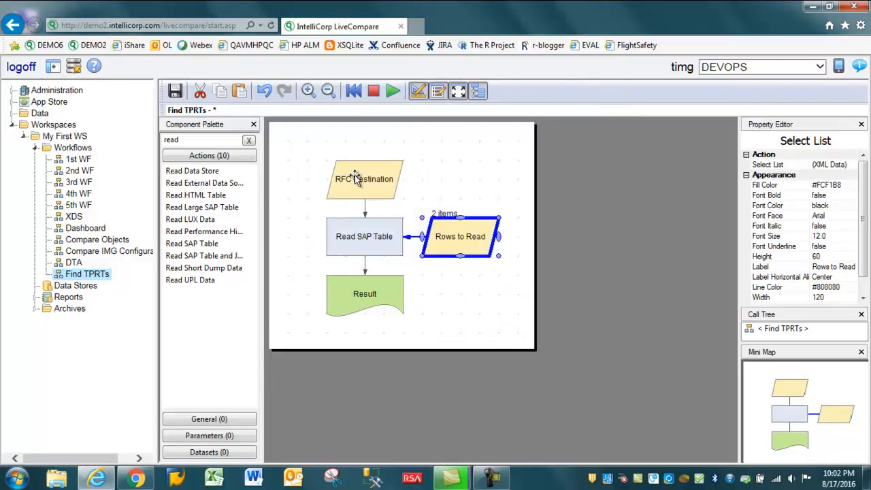
click(360, 175)
right_click(360, 176)
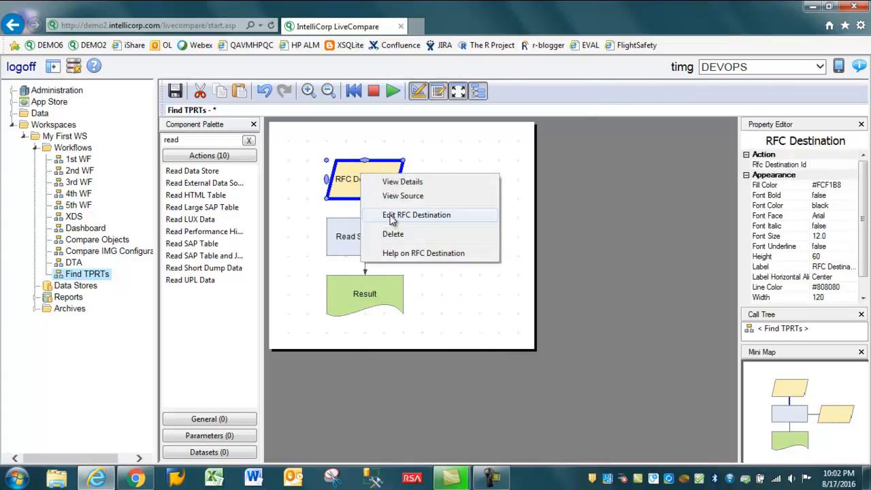
click(392, 216)
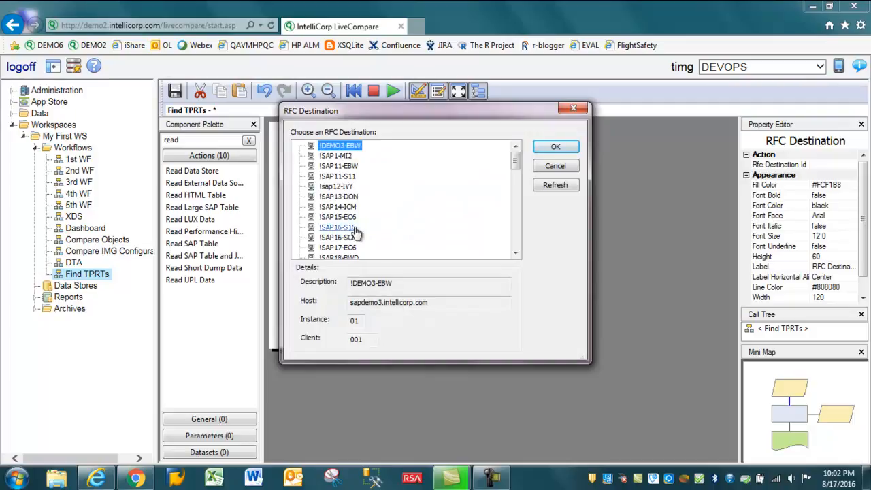
click(339, 218)
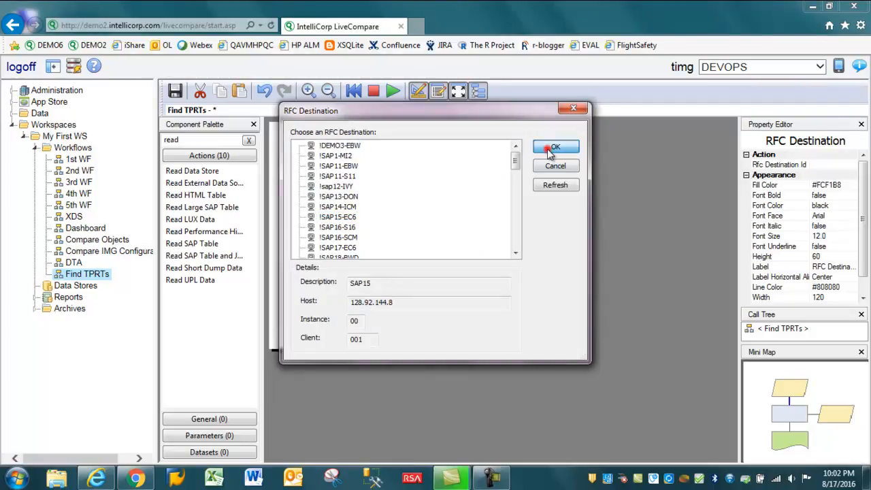
click(548, 148)
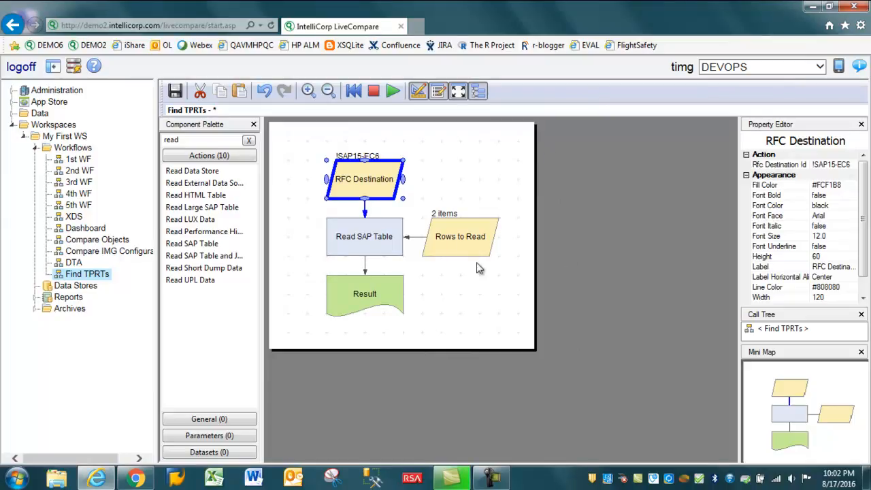
right_click(455, 235)
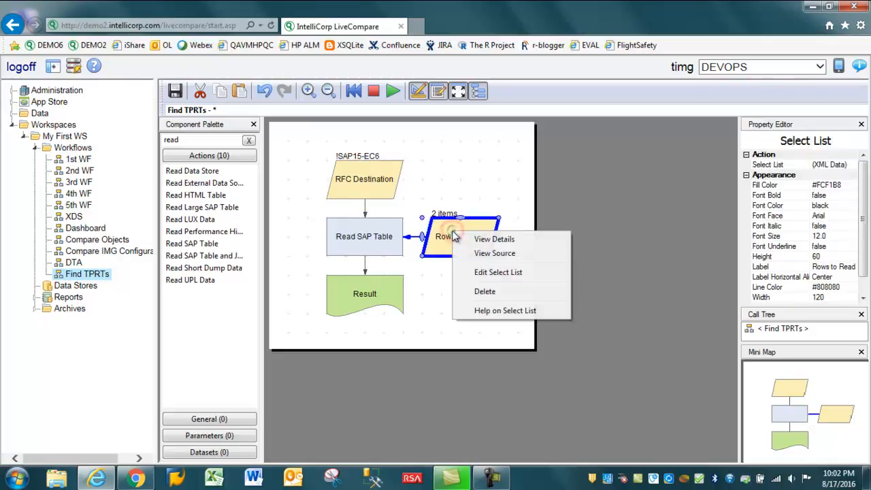
click(504, 271)
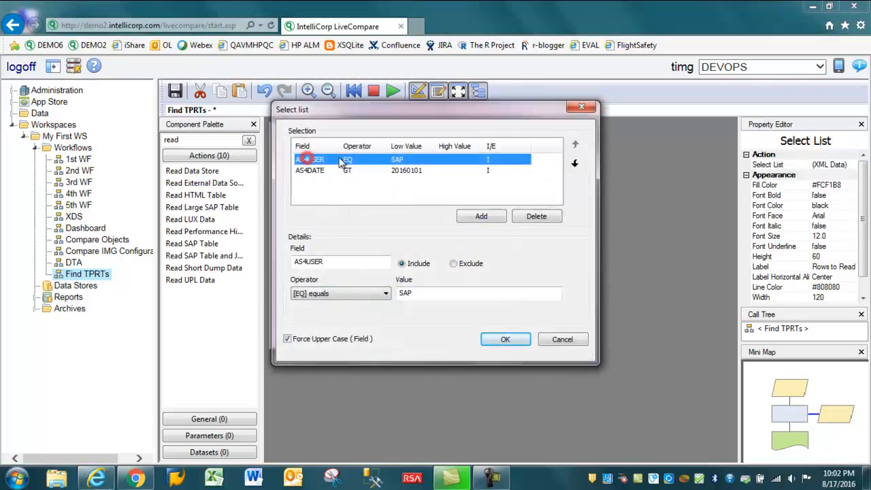
click(425, 294)
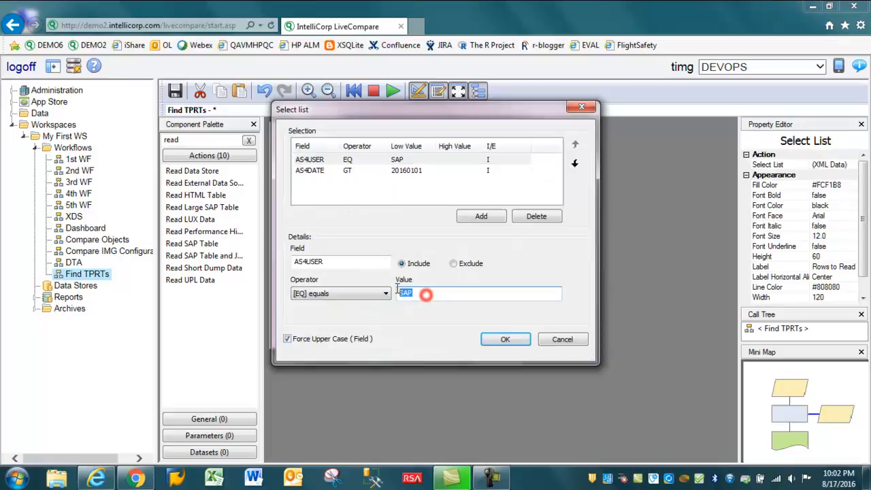
click(564, 339)
click(489, 304)
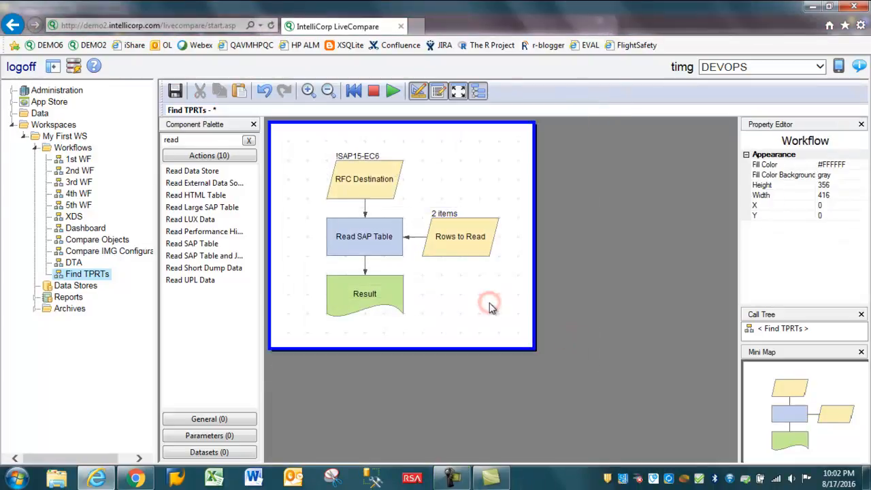
Run only the Read SAP Table action in the workflow.
click(460, 238)
right_click(372, 237)
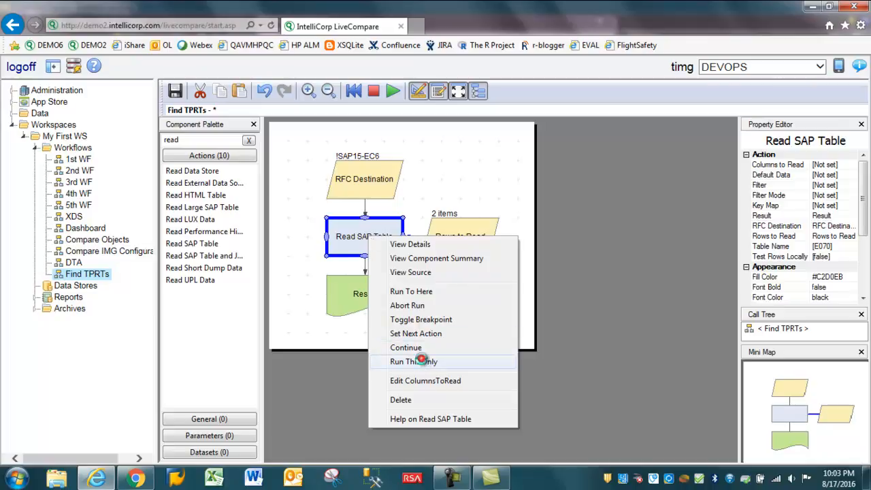
click(422, 361)
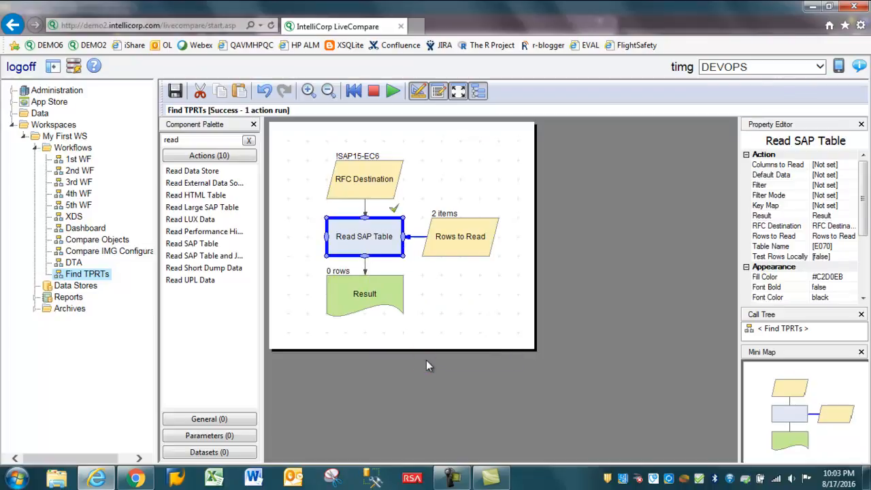
Set the AS4DATE condition's value in the Rows to Read select list to 20130101.
click(443, 250)
right_click(445, 240)
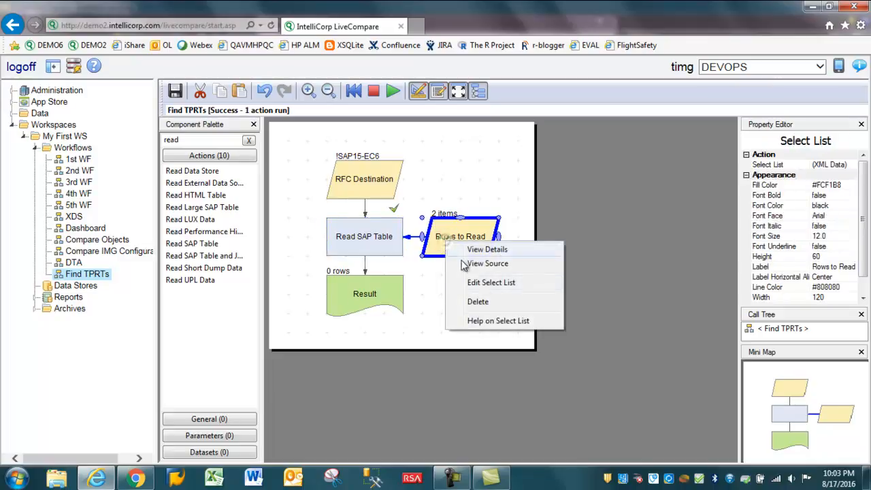
click(485, 294)
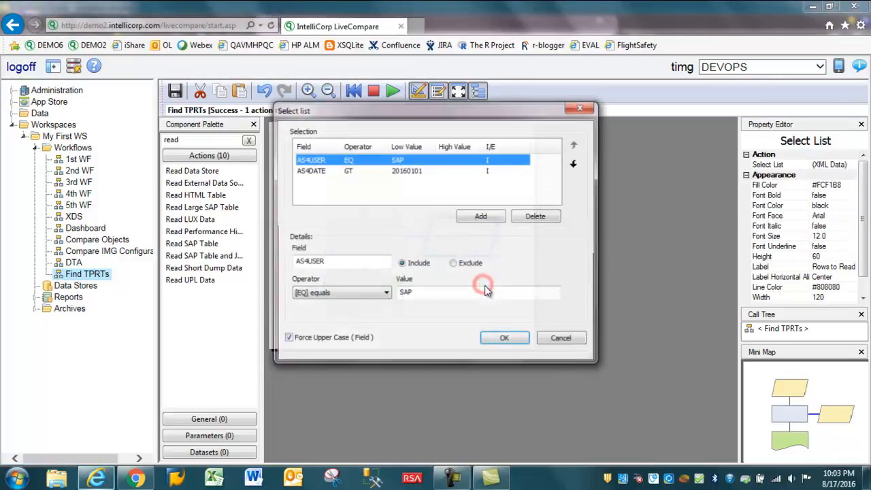
click(373, 170)
click(417, 292)
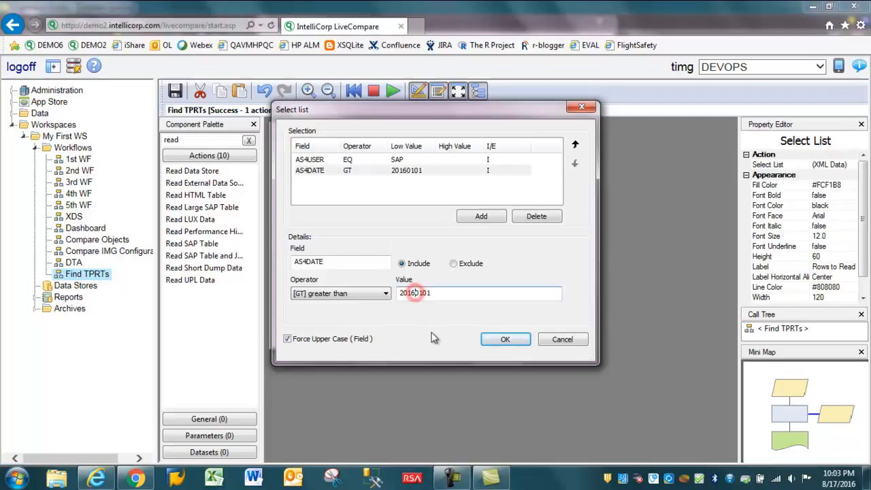
double_click(427, 293)
click(413, 293)
key(BackSpace)
text(3)
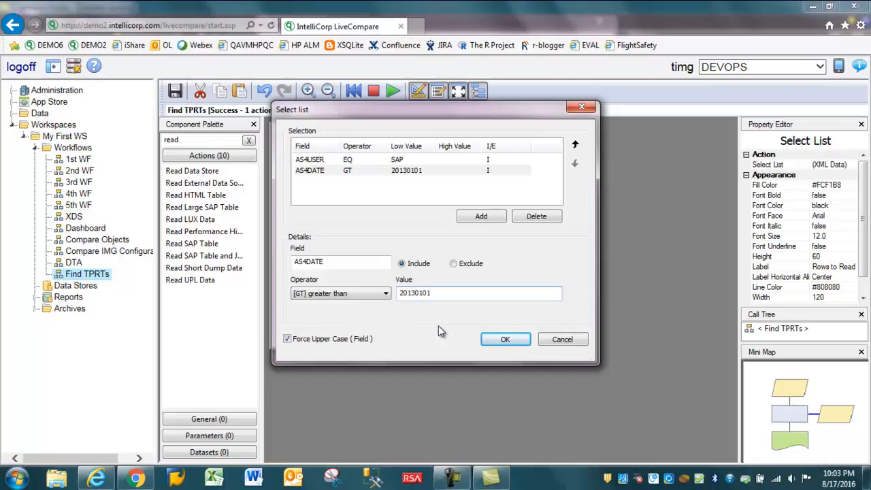
click(506, 339)
Rerun only the Read SAP Table action with the changed date condition.
click(351, 229)
right_click(352, 230)
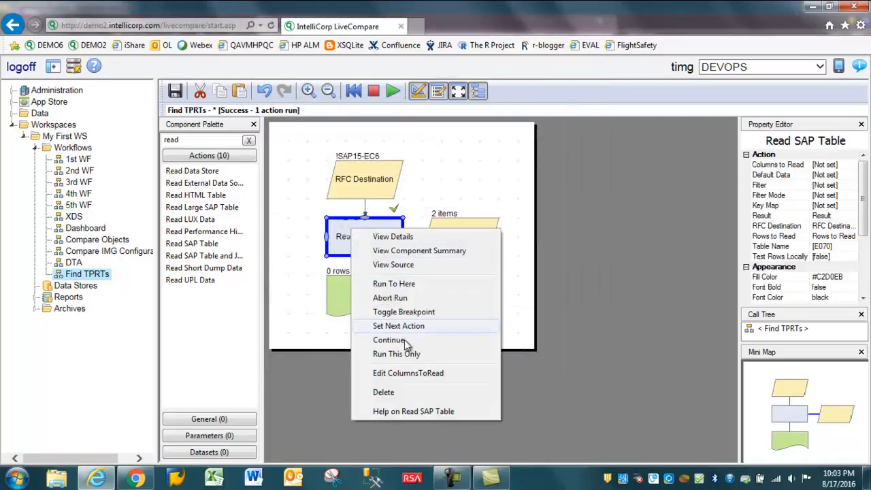
click(402, 353)
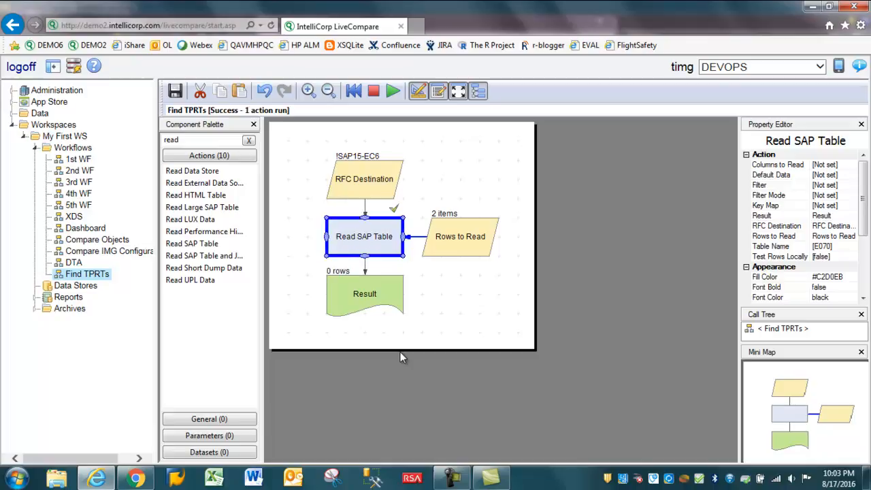
Set the AS4DATE condition's value in the Rows to Read select list to 20050101.
click(441, 238)
right_click(441, 241)
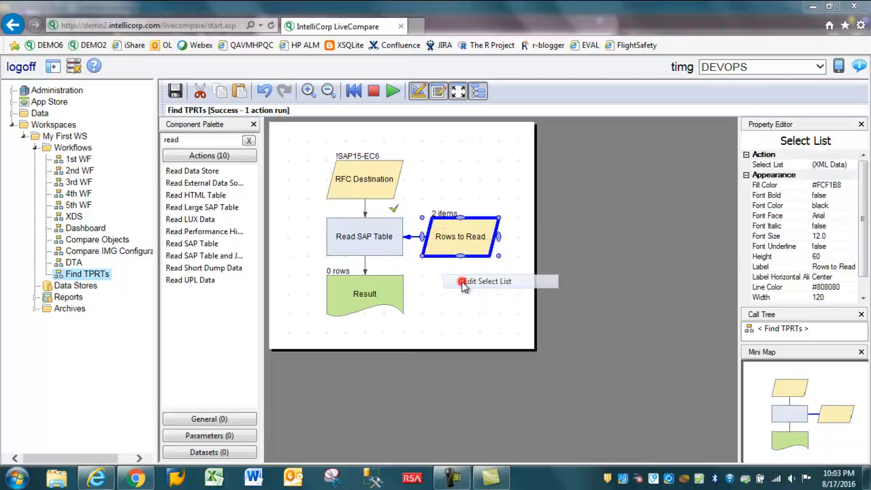
click(477, 280)
click(401, 173)
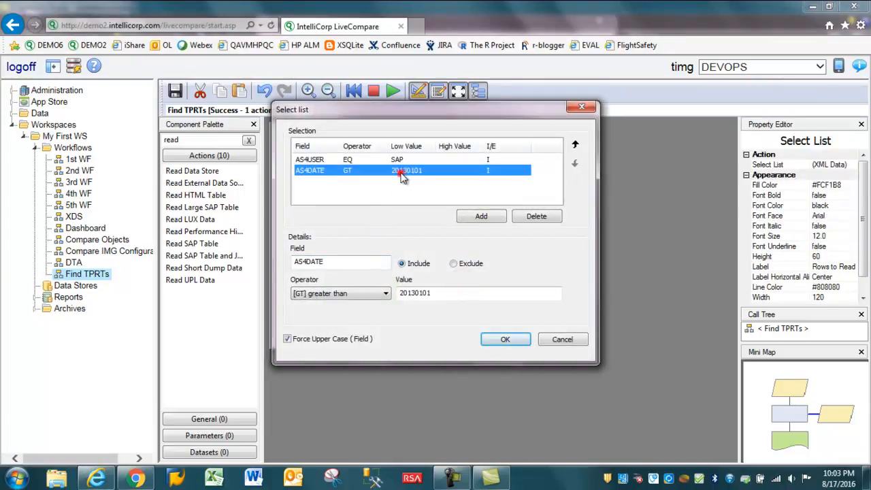
click(420, 292)
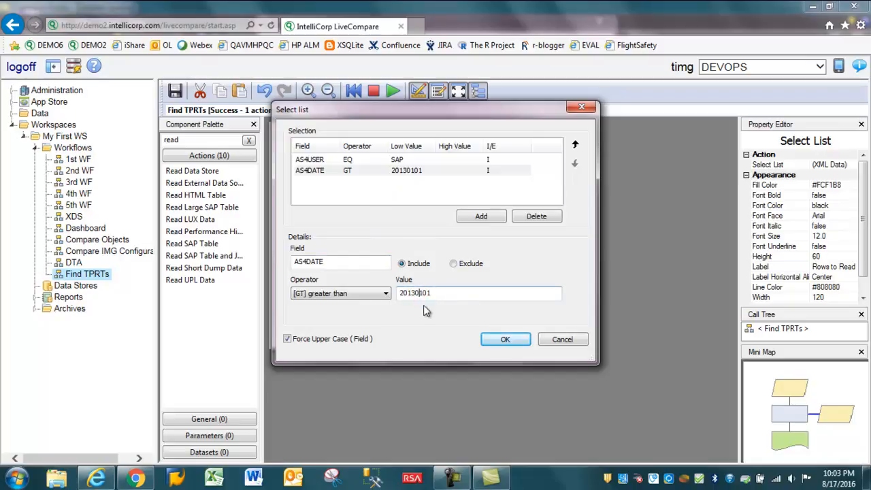
text(50)
click(487, 342)
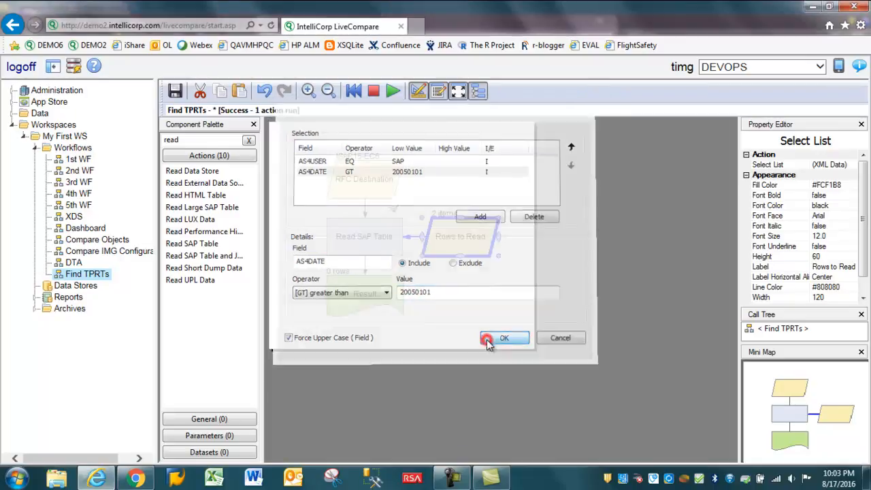
Run only the Read SAP Table action and open the details of the Result table.
right_click(364, 239)
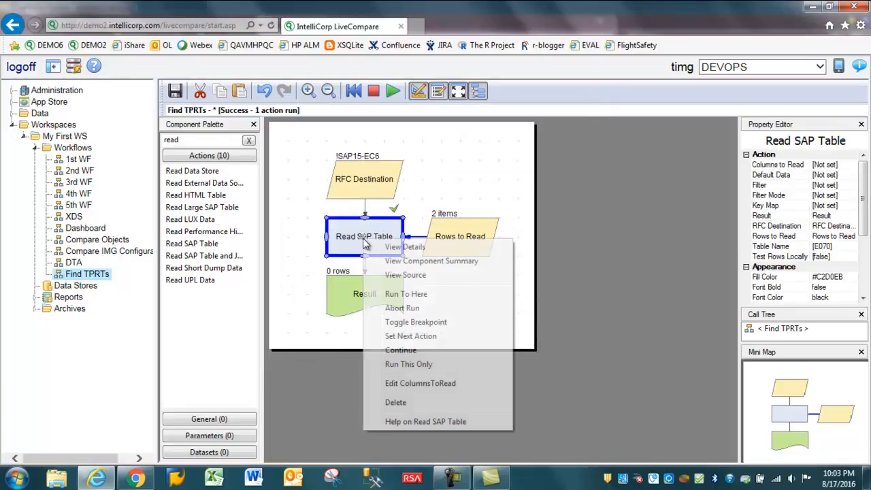
click(411, 363)
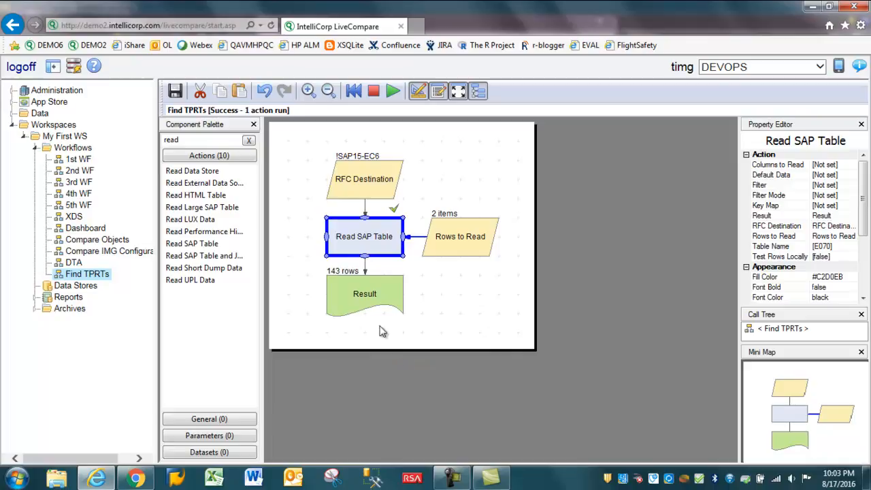
right_click(339, 294)
click(370, 308)
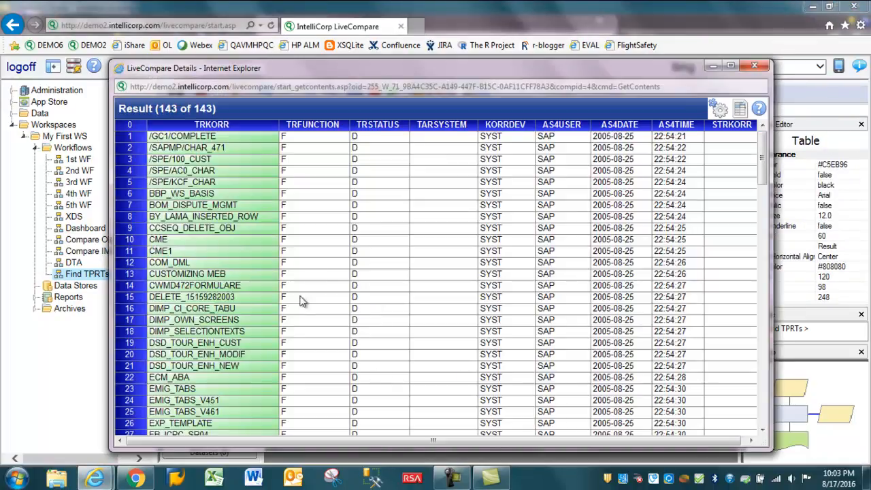
Examine the transport names in the TRKORR column throughout the Result table, then close its details window.
mouse_move(764, 160)
mouse_down()
mouse_move(808, 332)
mouse_move(810, 278)
mouse_up()
drag(224, 264, 227, 388)
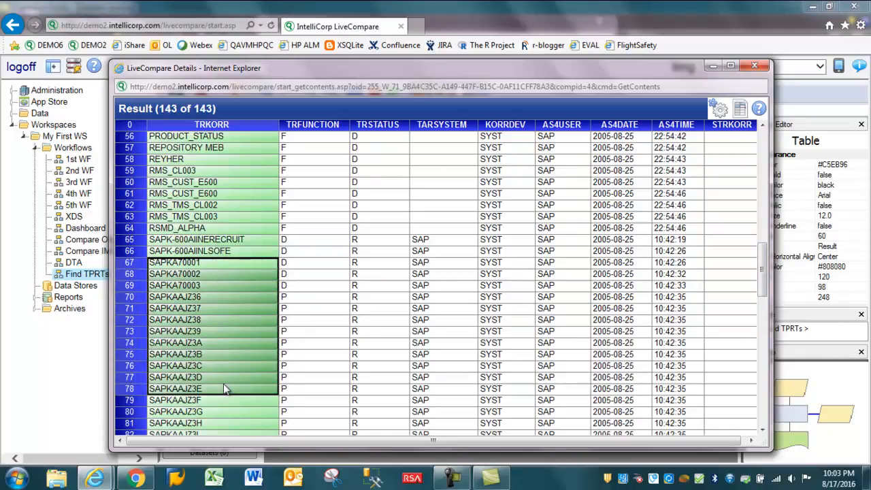
scroll(282, 305, up, 3)
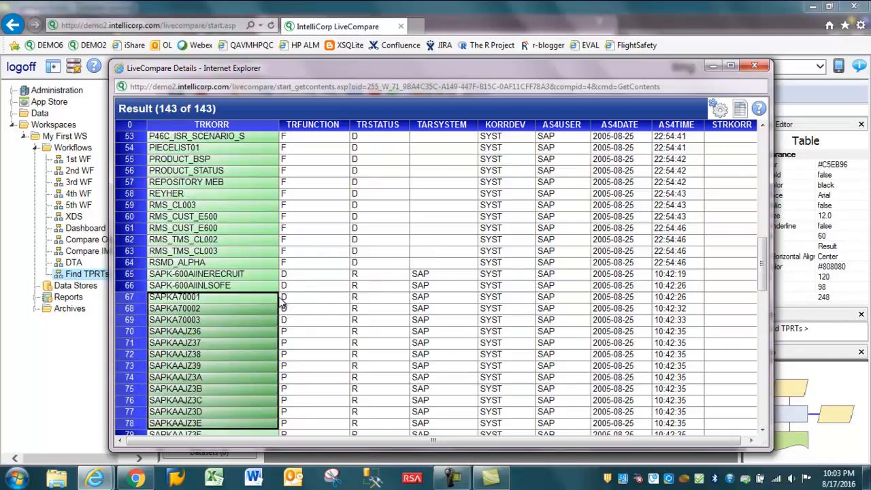
scroll(283, 304, down, 4)
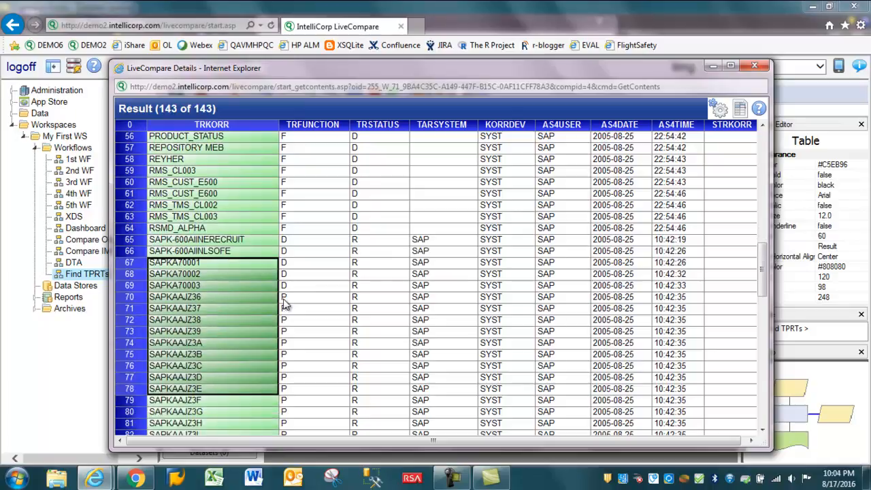
scroll(285, 304, down, 1)
scroll(245, 313, up, 9)
drag(193, 156, 227, 313)
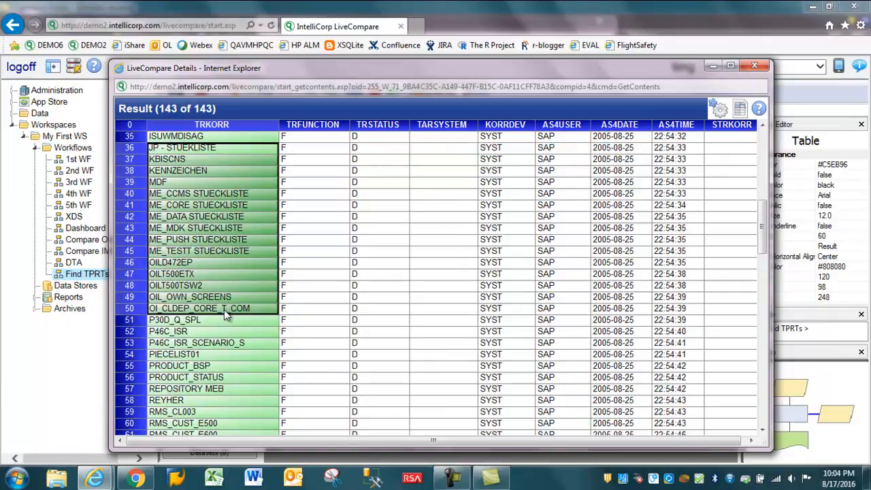
scroll(211, 355, down, 6)
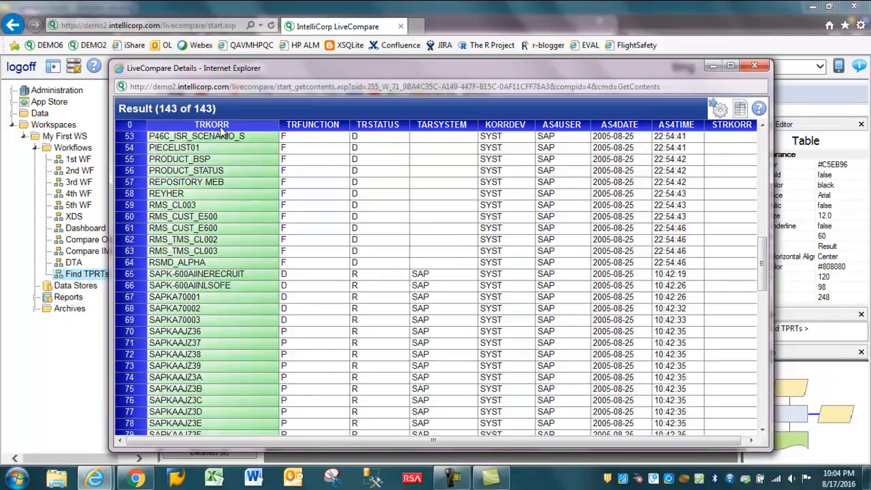
drag(199, 297, 204, 332)
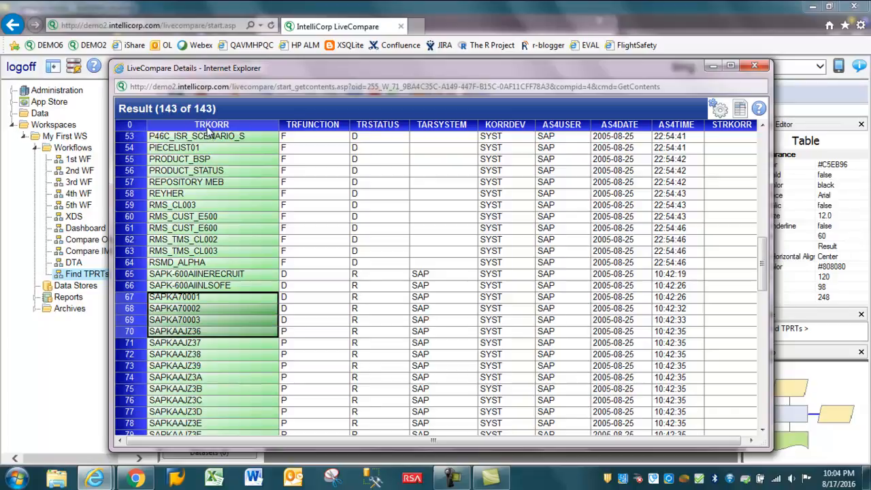
click(754, 68)
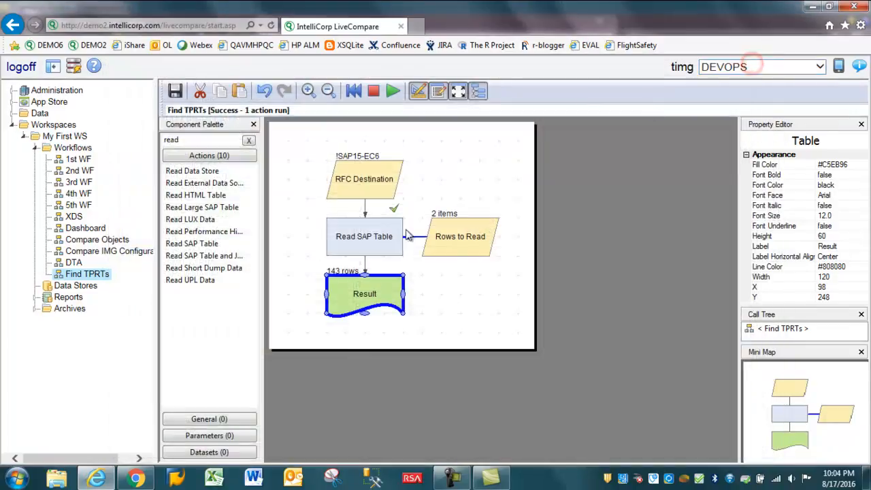
Add an include condition to the Rows to Read select list: field TRKORR, operator contains pattern, value S*.
right_click(462, 237)
click(495, 278)
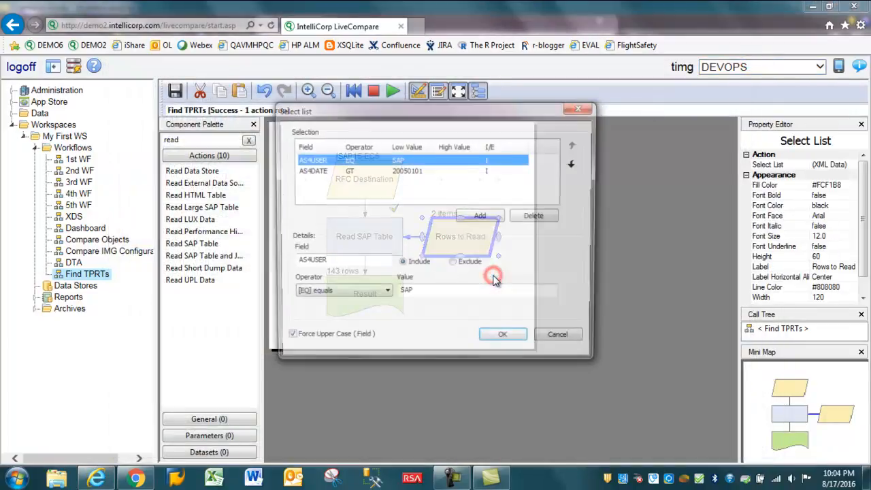
click(481, 217)
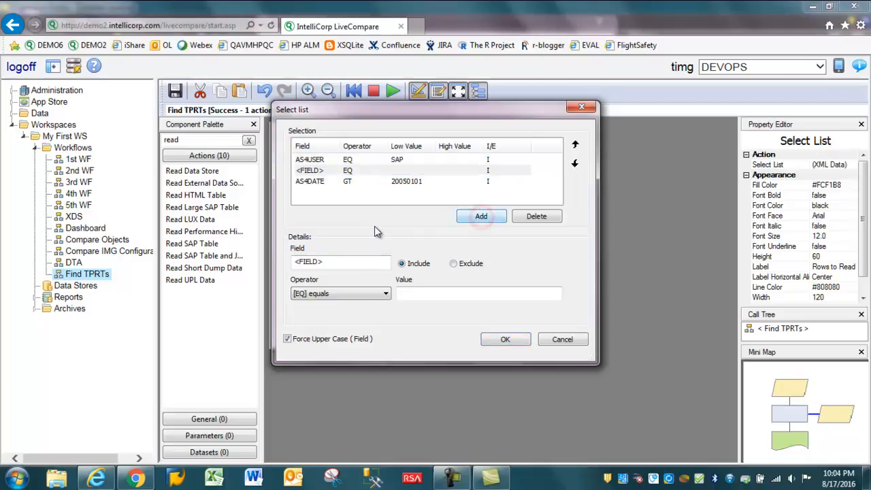
double_click(326, 263)
text(TRKORR)
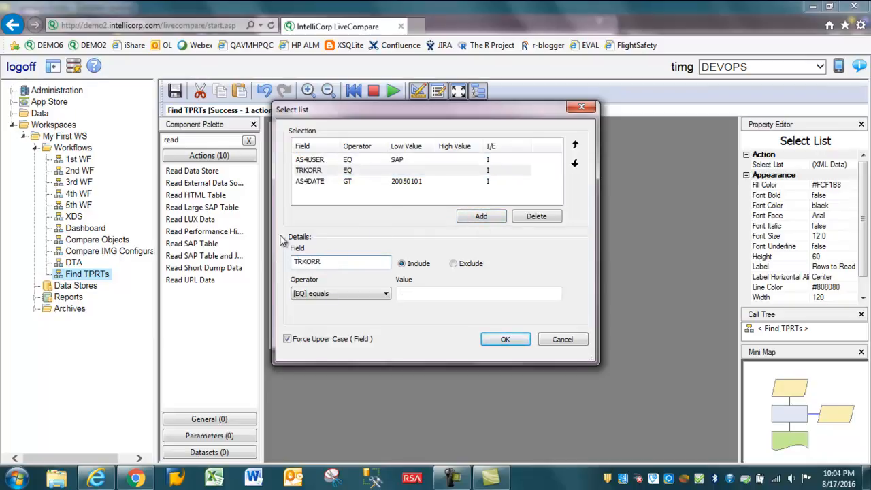
click(341, 295)
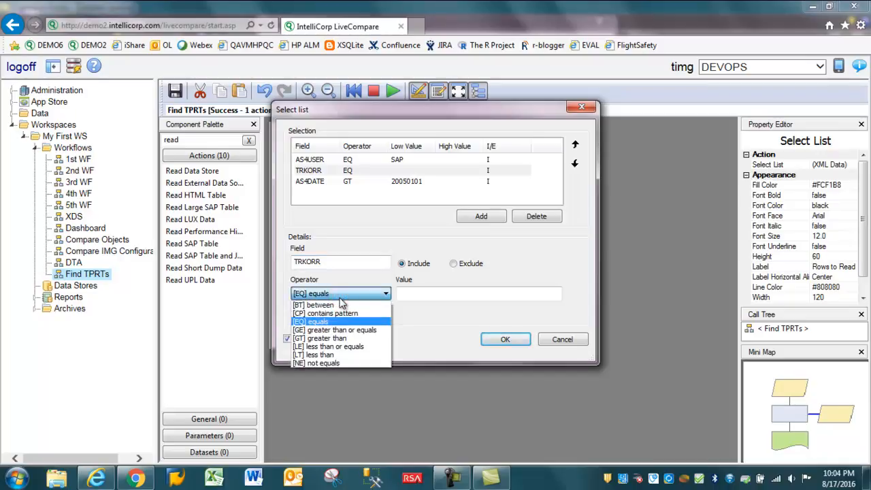
click(350, 313)
click(418, 294)
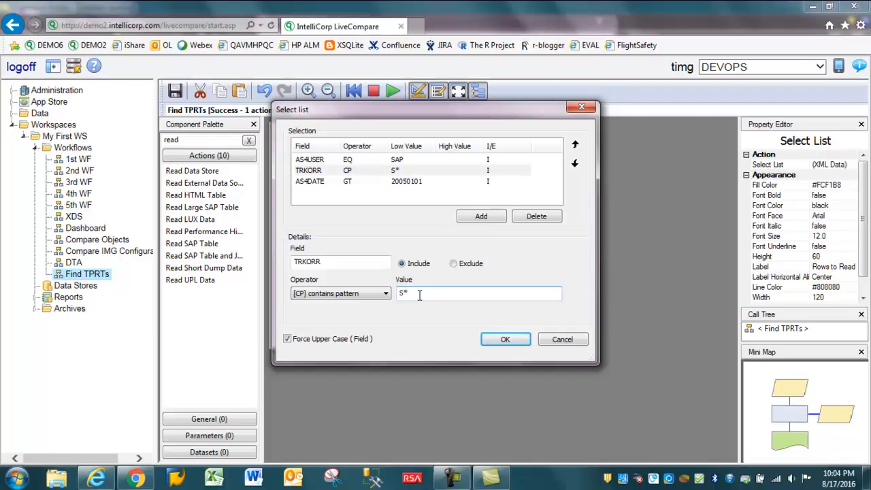
click(505, 339)
Run only the Read SAP Table action with the added transport name condition.
click(370, 238)
right_click(370, 236)
click(402, 359)
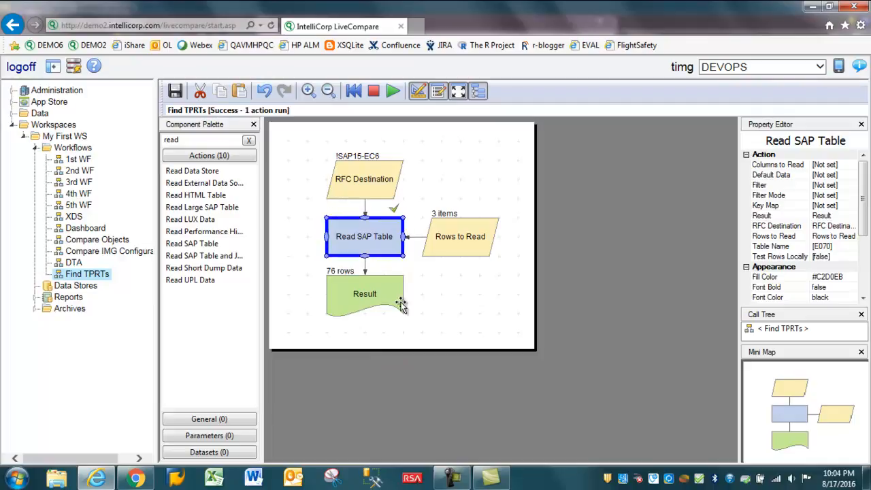
Review the transport names in the TRKORR column of the Result table's details, then close the details window.
click(374, 292)
double_click(375, 292)
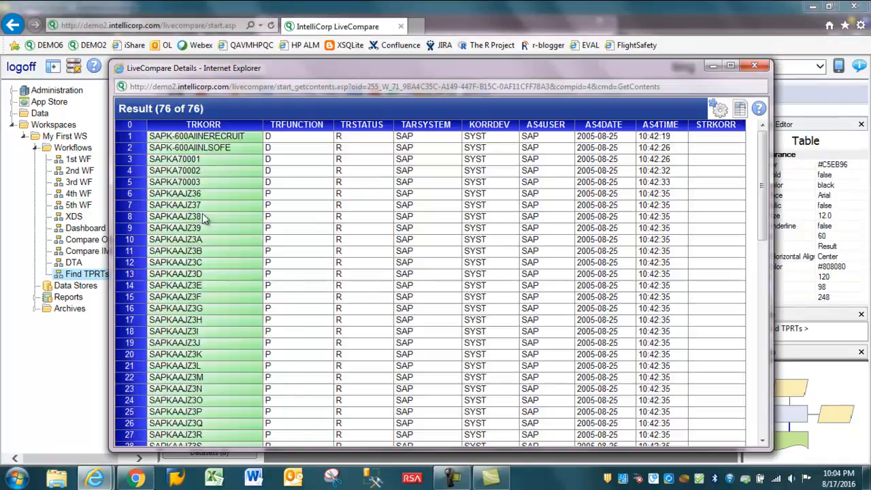
drag(200, 136, 226, 213)
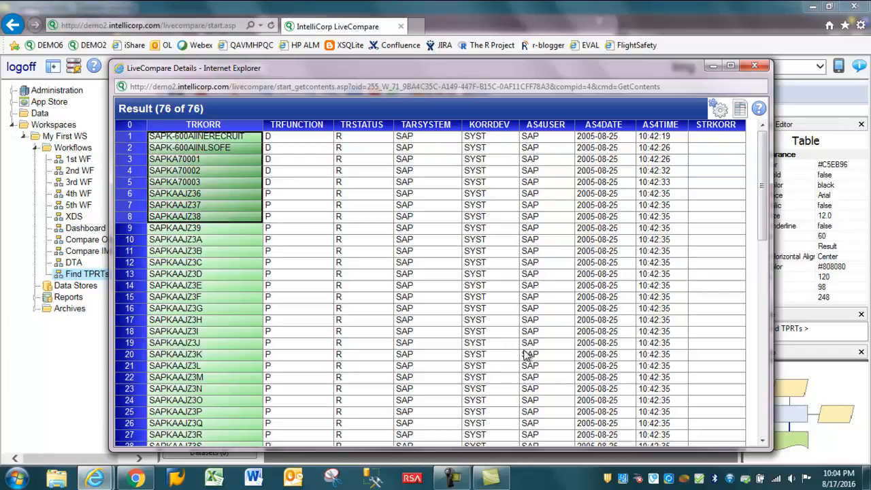
click(754, 66)
click(439, 308)
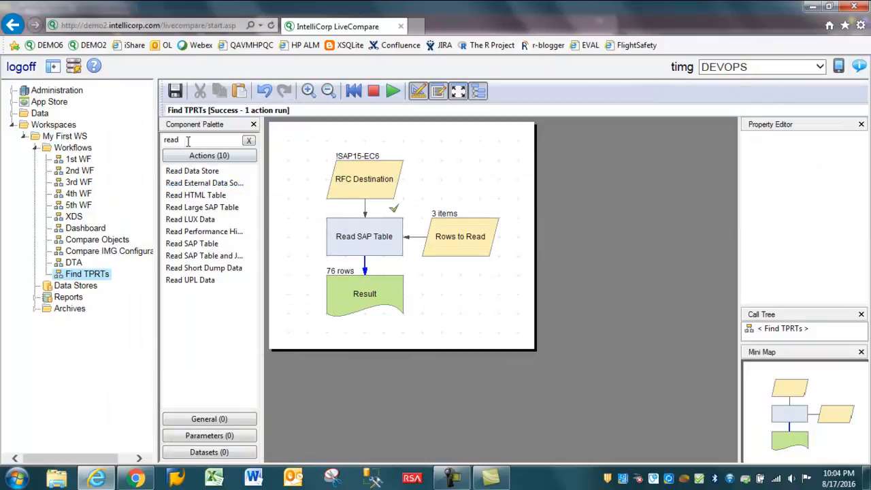
Search the component palette for sql and place an Execute SQL action beside the Result table.
click(248, 140)
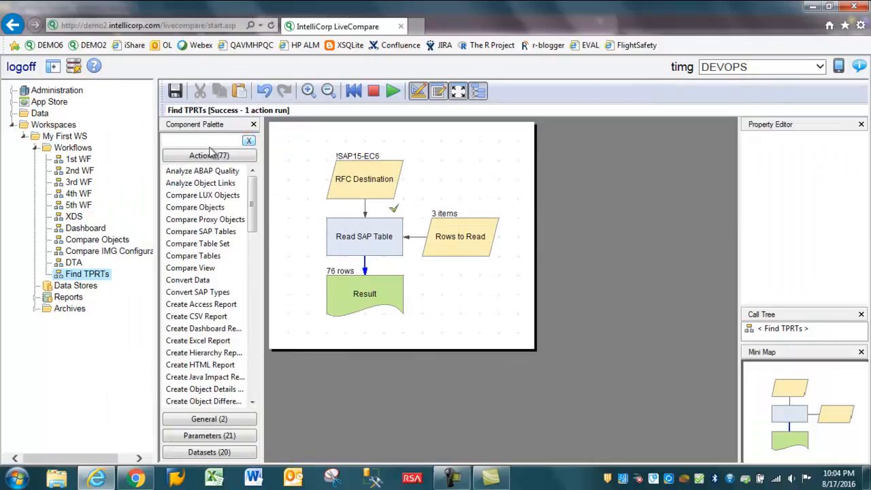
text(sql)
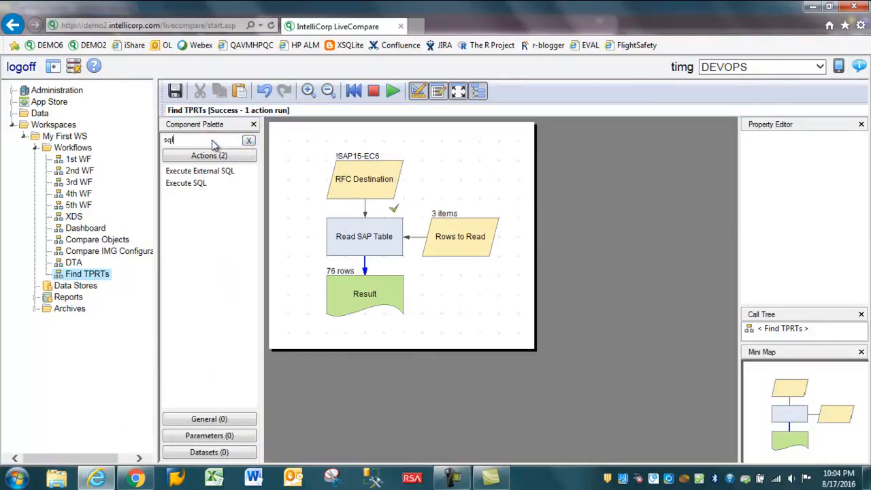
drag(187, 183, 460, 300)
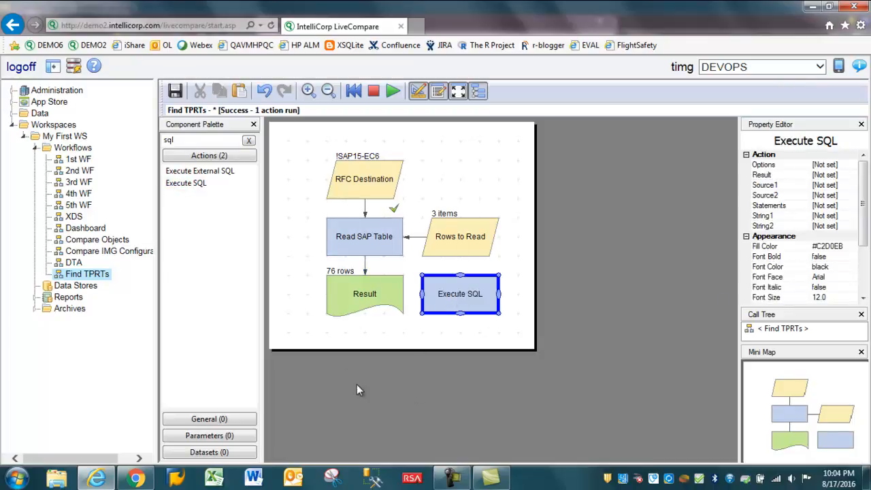
Change the label of the Read SAP Table action's Result table to E070 Results.
click(361, 294)
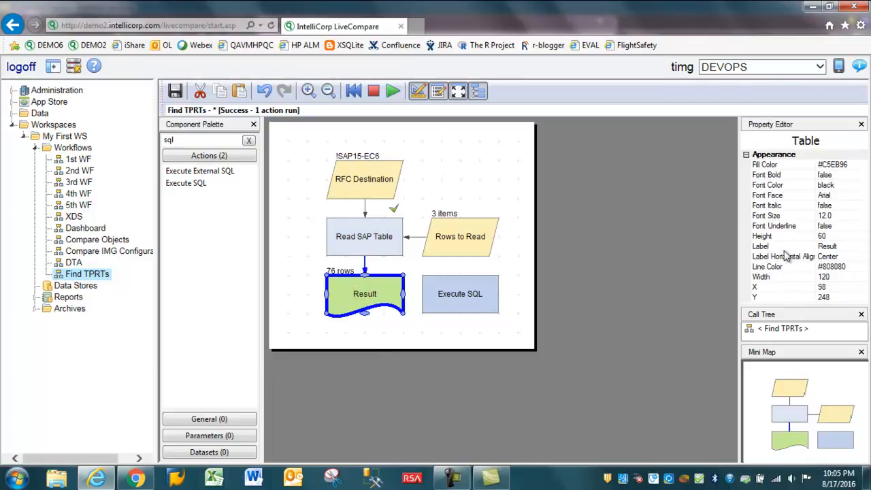
click(842, 249)
text(E070)
key(Return)
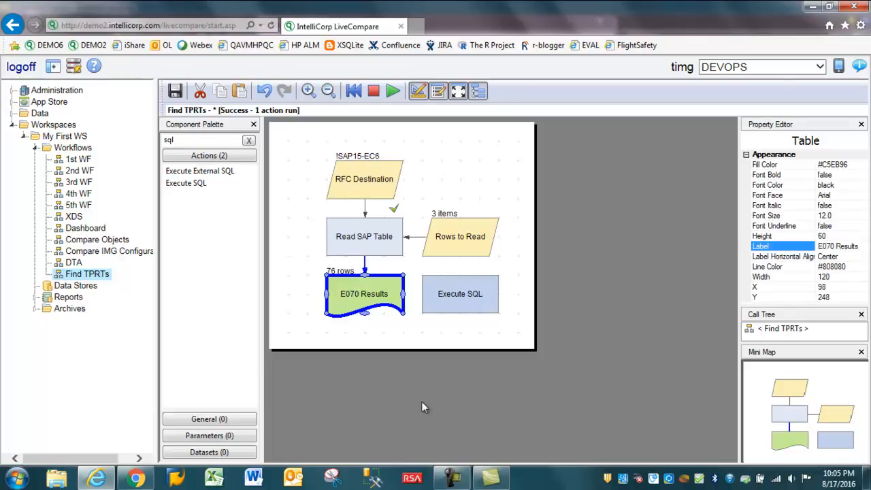
Set the Execute SQL action's Source1 to E070 Results and its Result to a new table component.
click(457, 294)
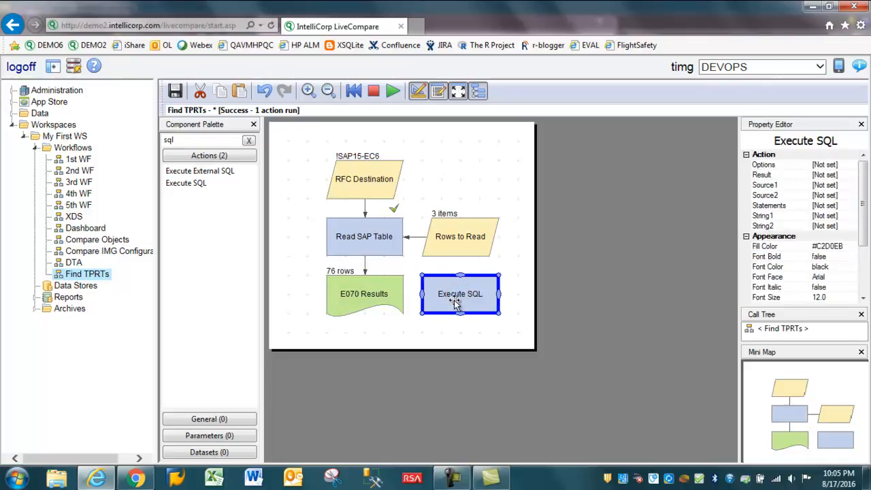
click(800, 184)
click(853, 185)
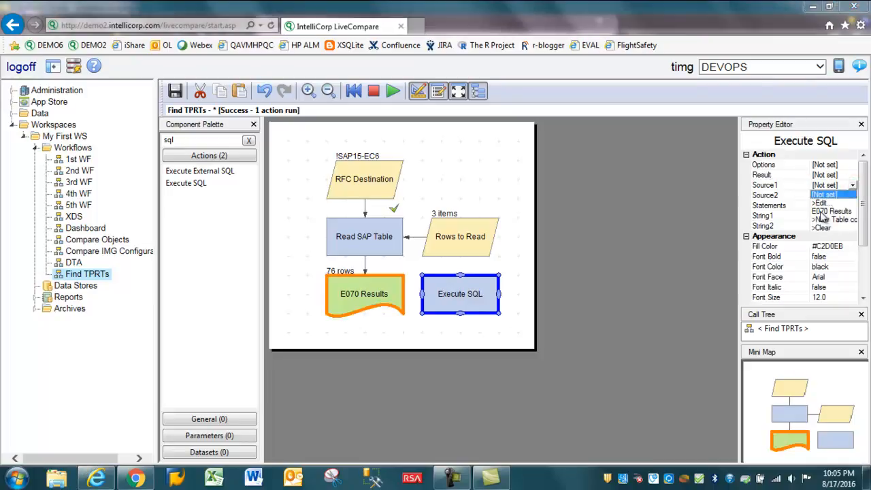
click(823, 211)
click(843, 176)
click(852, 176)
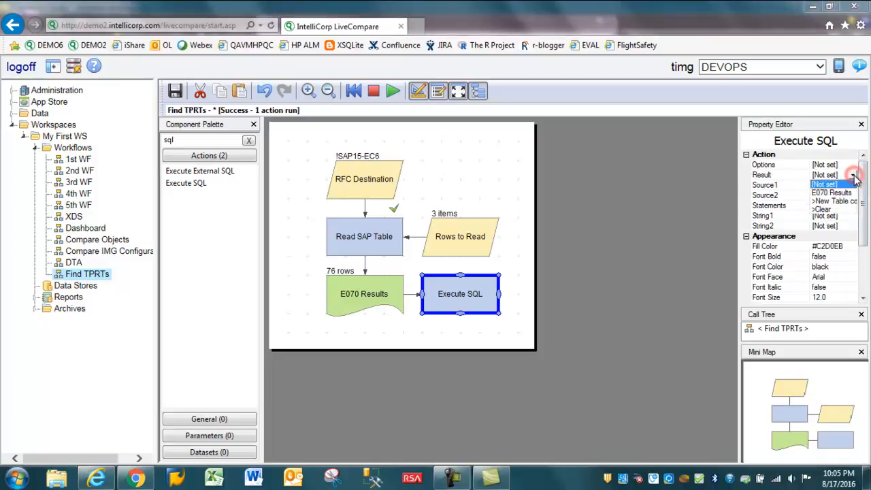
click(846, 203)
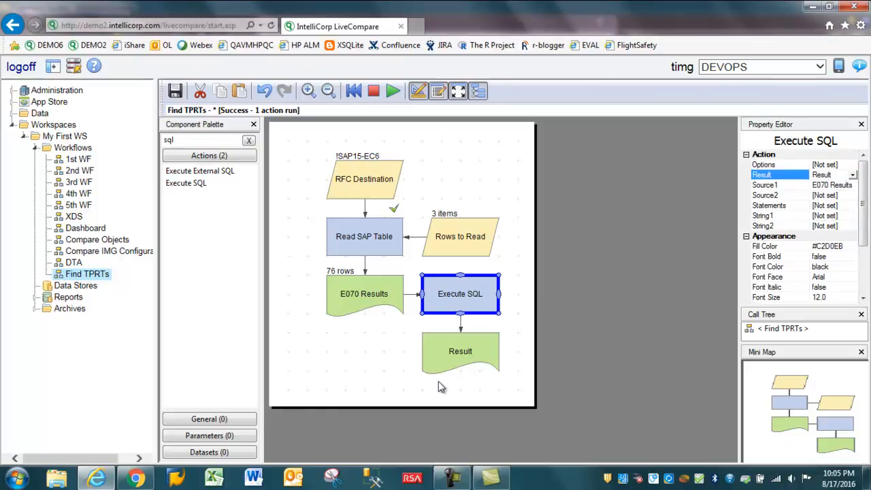
Add the statement CREATE TABLE Result AS SELECT TRKORR AS NAME FROM Source1 to the Execute SQL action and run only that action.
right_click(456, 299)
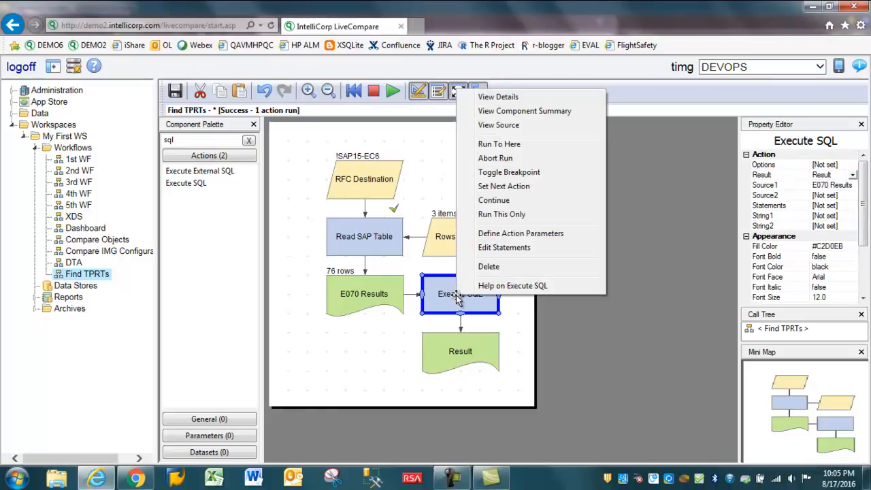
click(489, 249)
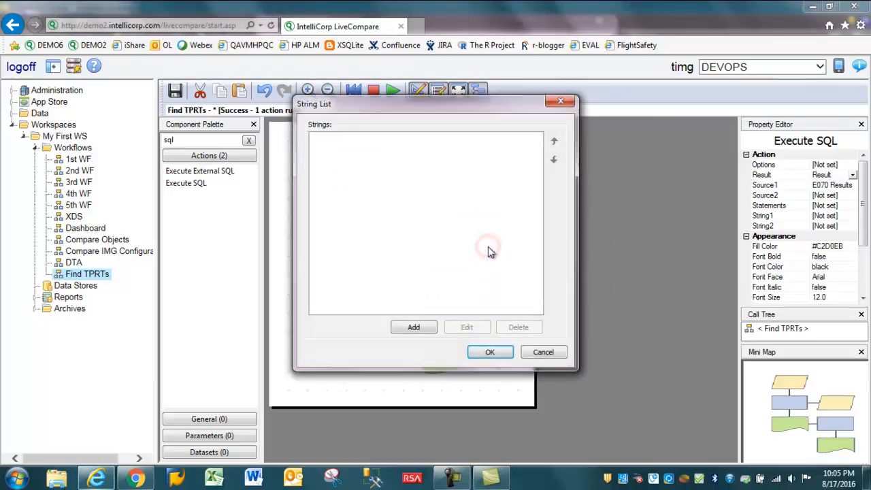
click(413, 329)
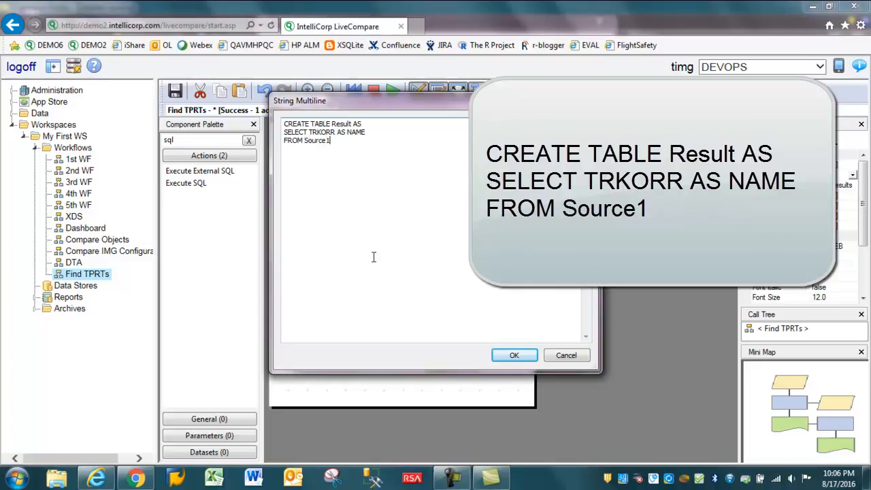
click(507, 353)
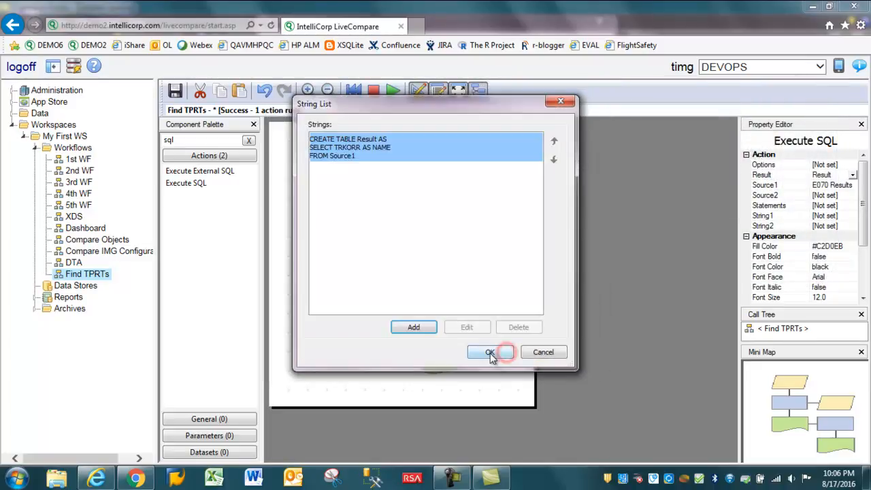
click(490, 352)
right_click(450, 299)
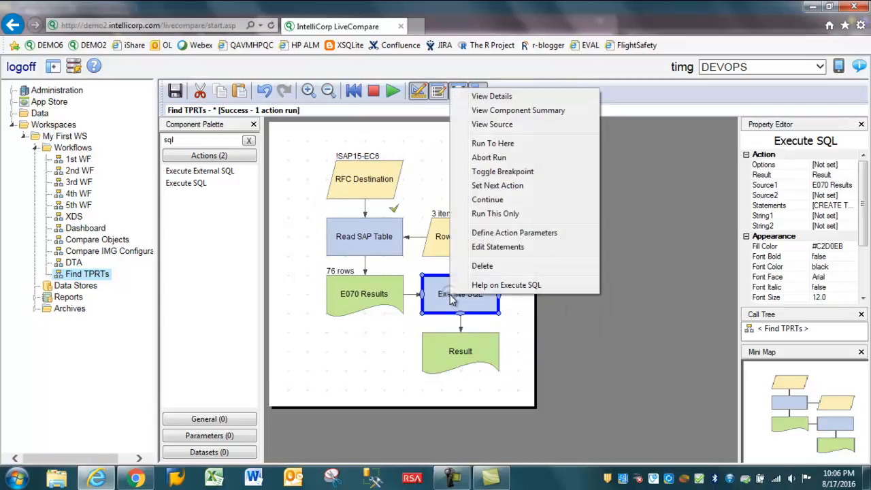
click(507, 213)
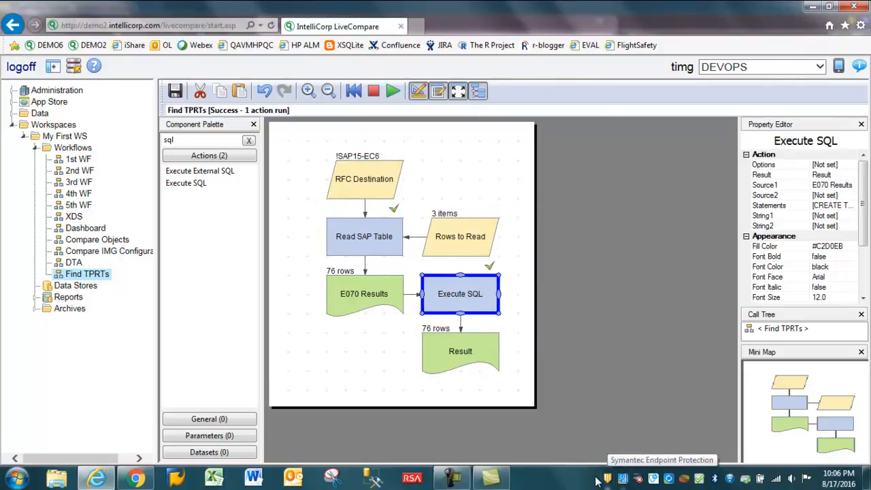
Open the details of the Execute SQL action's Result table and export its contents to Microsoft Excel, allowing the program to open.
double_click(446, 350)
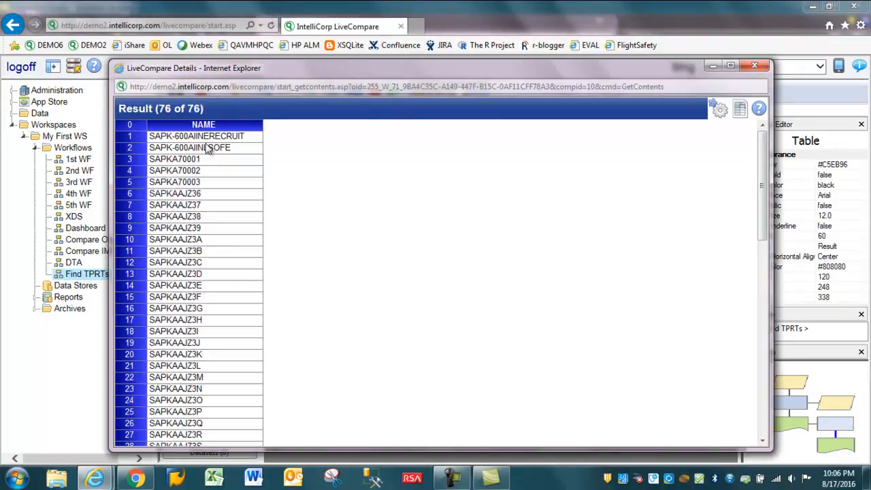
mouse_move(207, 136)
mouse_down()
mouse_move(229, 249)
mouse_move(225, 160)
mouse_move(208, 140)
mouse_up()
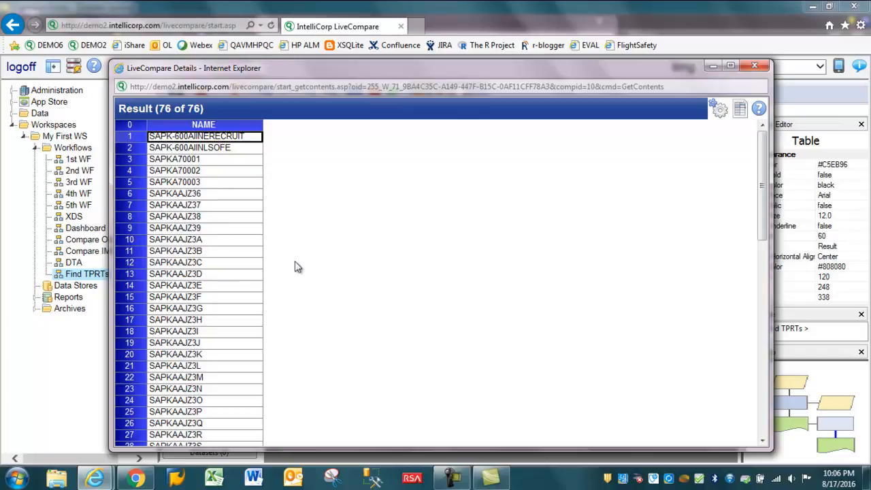
click(742, 110)
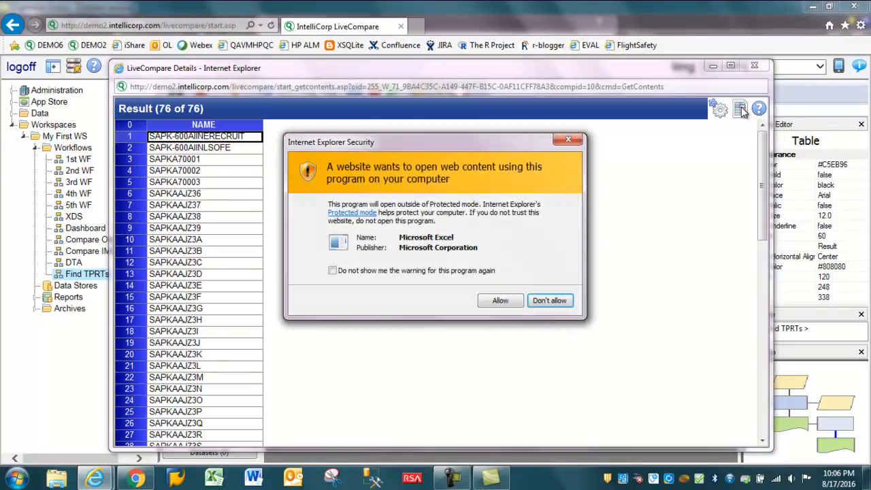
click(510, 300)
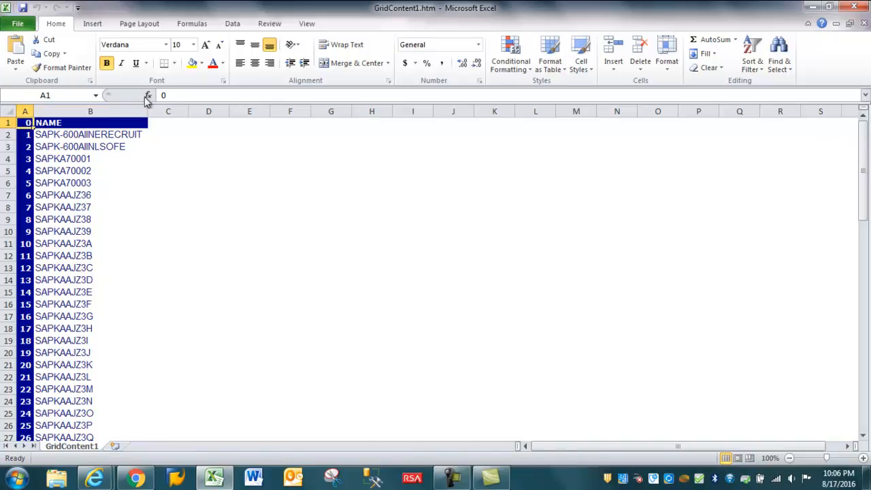
Replace the content of cell A1 with TPRT and fit column A's width to its contents.
double_click(175, 95)
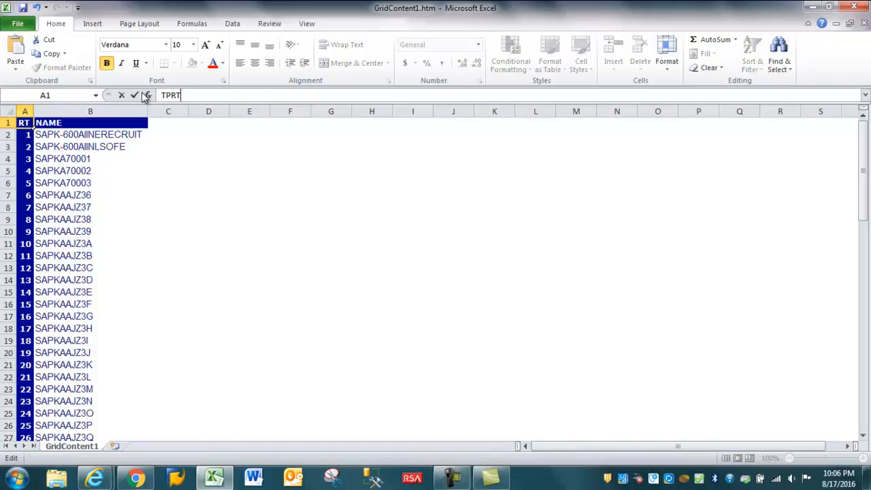
key(Return)
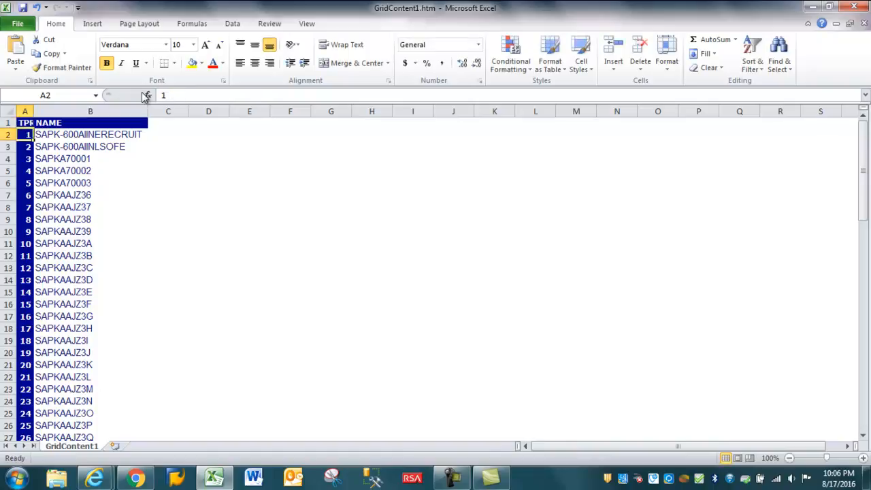
double_click(33, 108)
Fill TPRT from cell A1 down column A beside all the transport names.
click(30, 122)
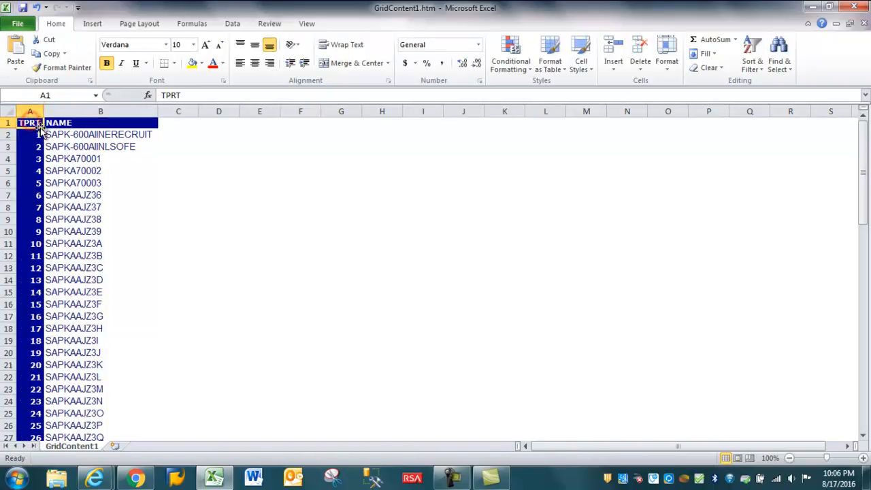
double_click(42, 128)
click(65, 183)
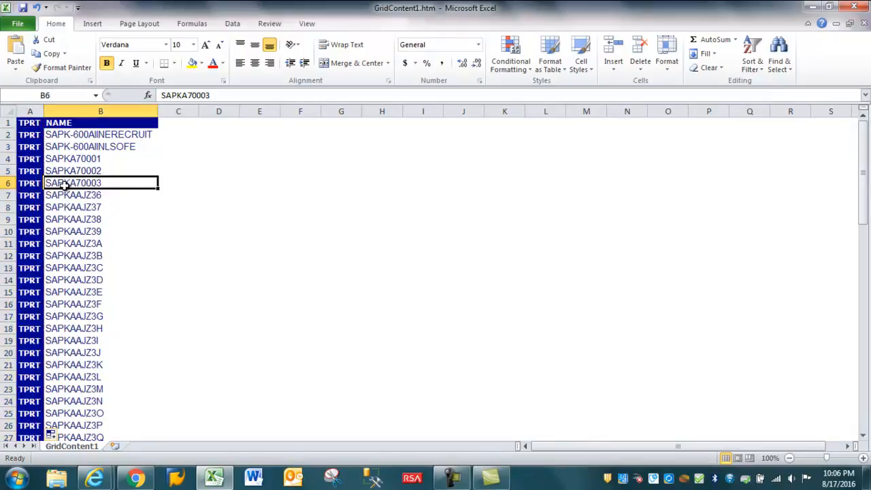
Delete the header row above the transport list.
right_click(9, 122)
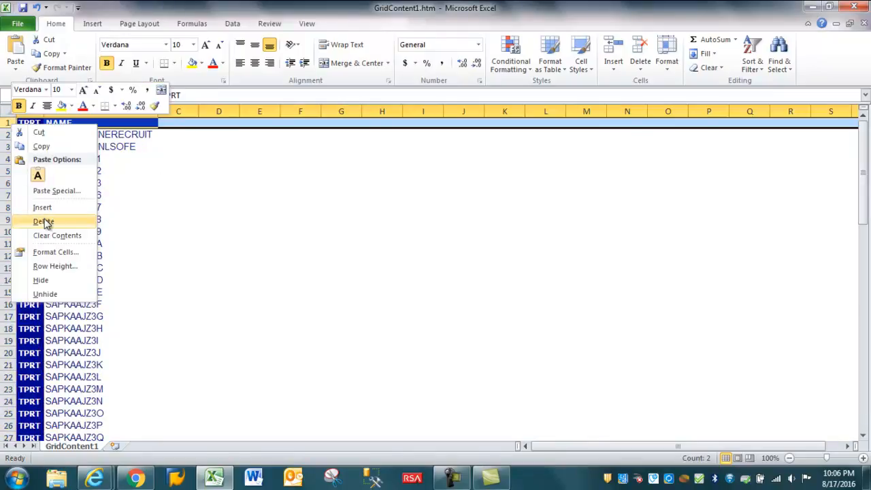
click(43, 219)
click(233, 241)
click(30, 123)
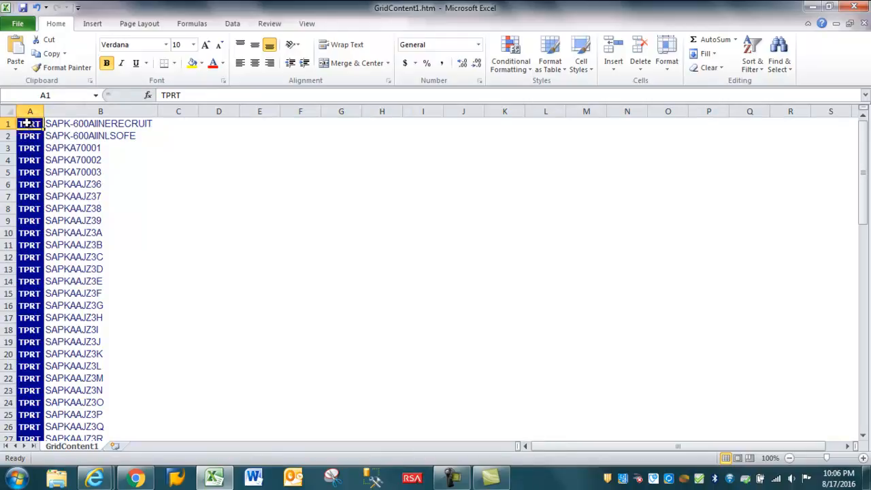
click(70, 124)
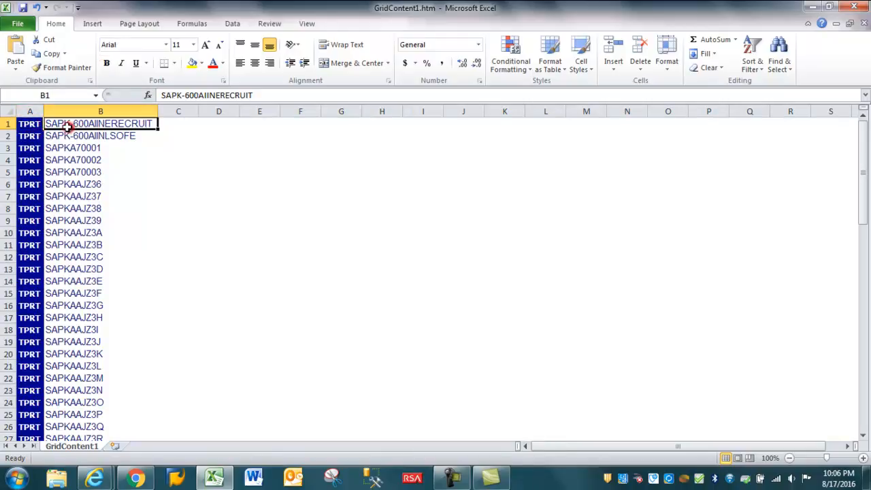
Copy columns A and B containing the TPRT types and transport names.
click(25, 109)
drag(51, 107, 51, 107)
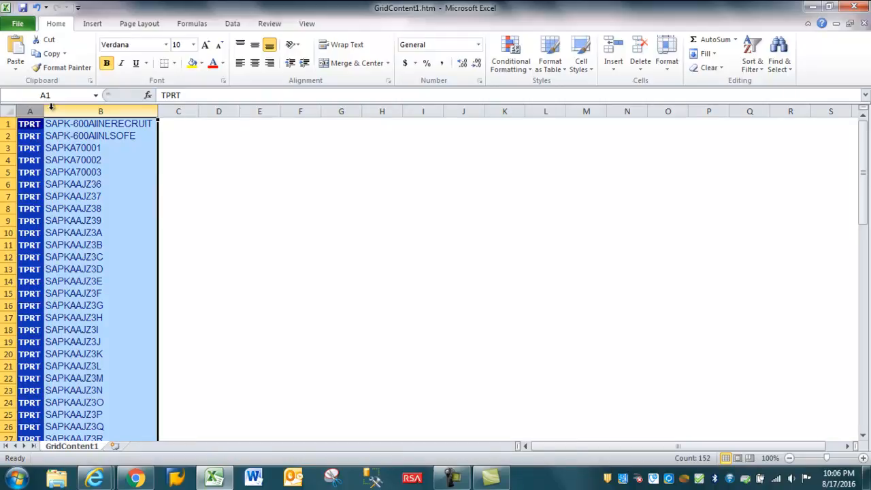
key(ctrl+c)
Switch to LiveCompare in the browser and open the Impact Awareness (beta17) app from the Apps home page.
key(alt+Tab)
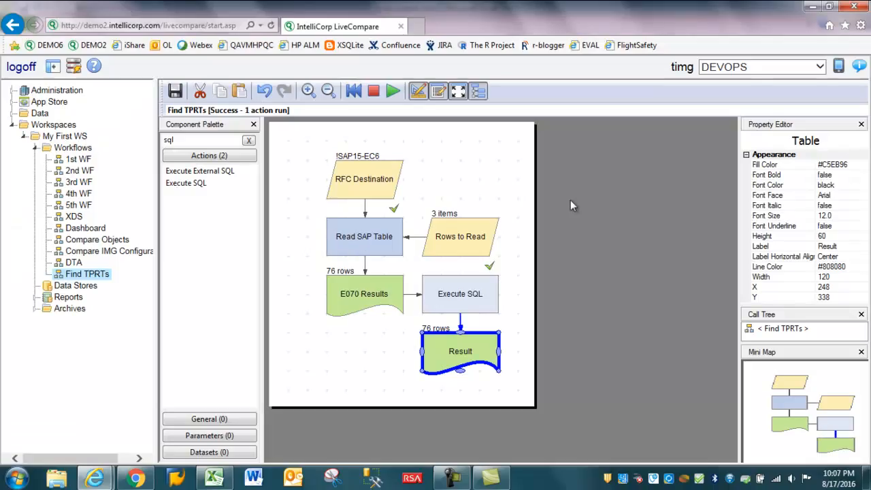
click(838, 67)
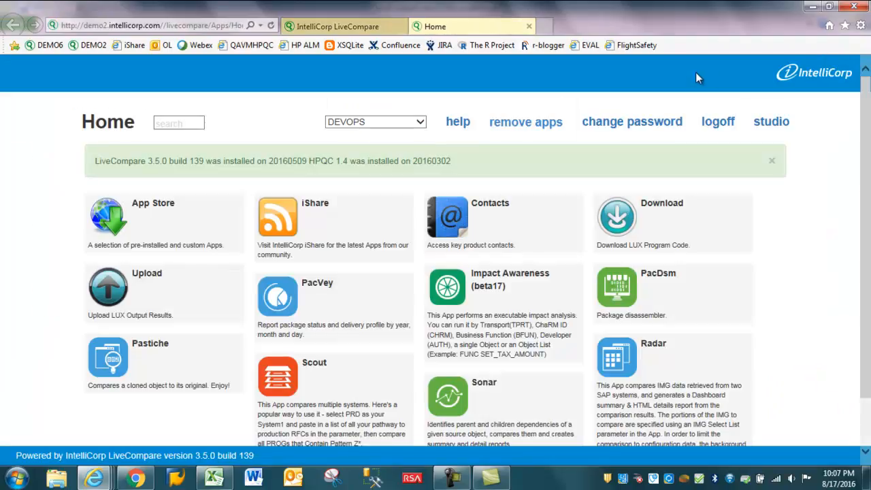
click(516, 306)
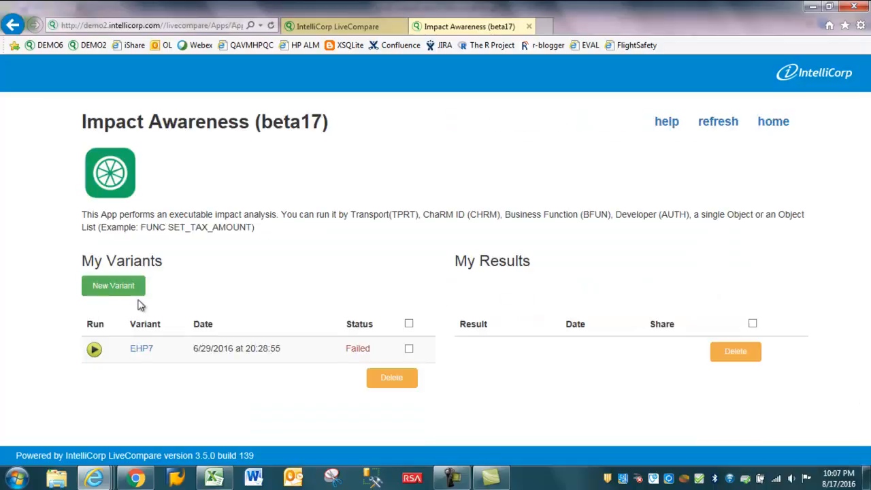
Create a new Impact Awareness variant named Upgrade, based on [app].
click(116, 285)
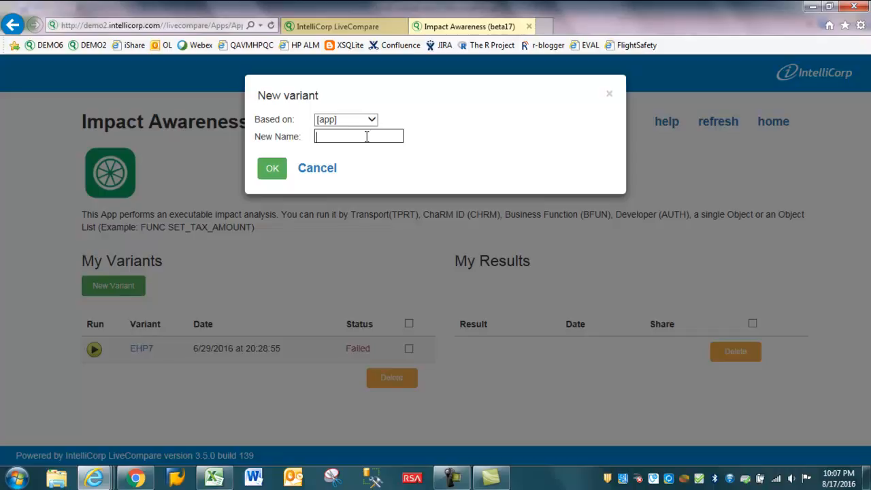
text(Upgrade)
click(271, 168)
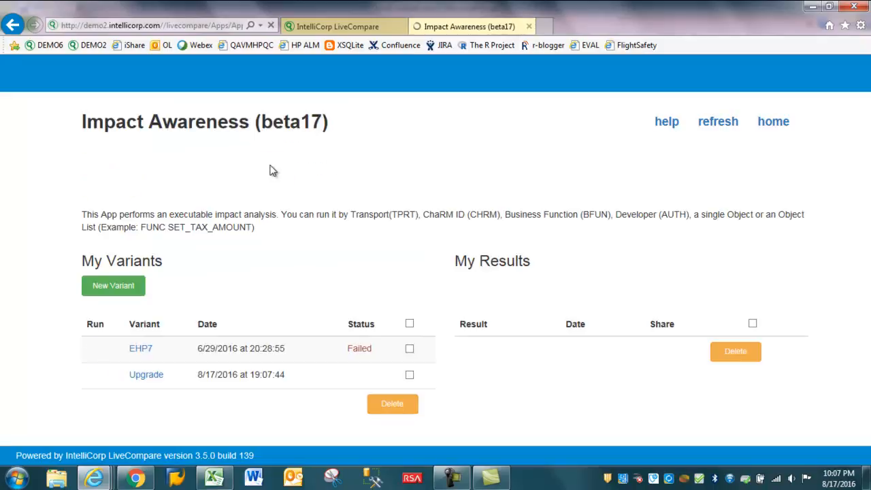
Open the Upgrade variant and choose !SAP15-EC6 as System 1 (DEV/SBX) and !SAP23-EHP as System 2 (PRD/PrePRD).
click(147, 378)
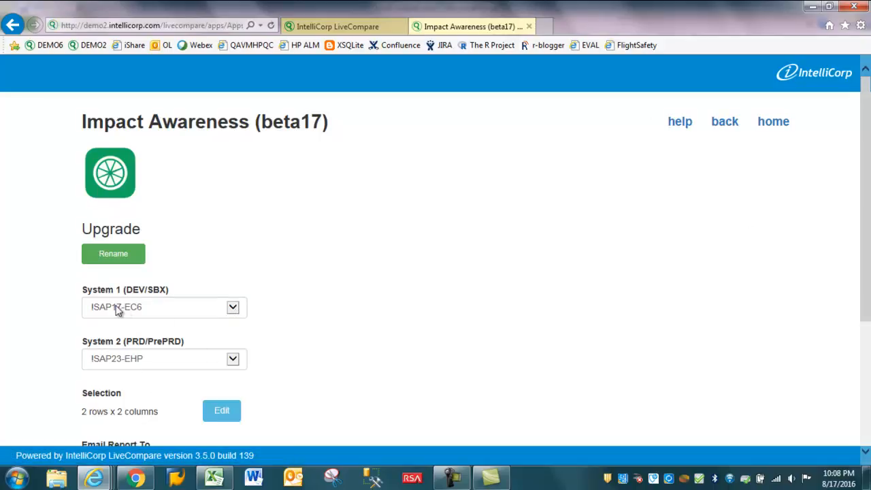
click(234, 307)
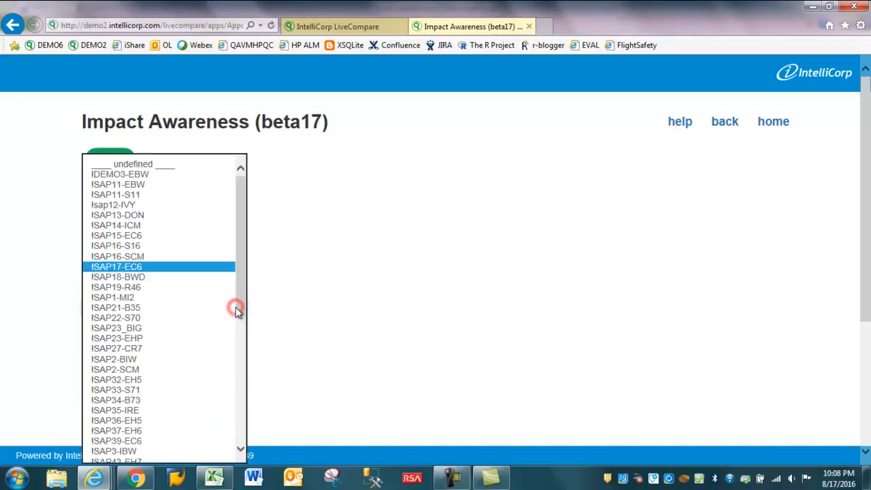
click(136, 235)
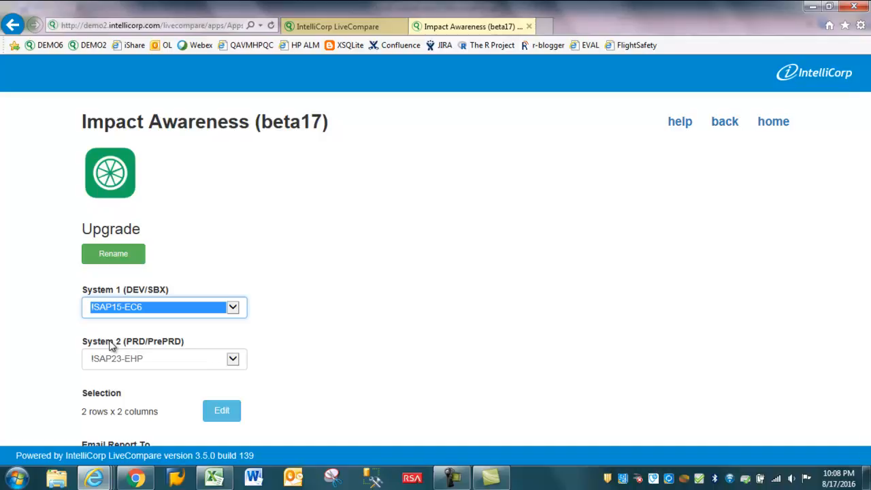
click(233, 359)
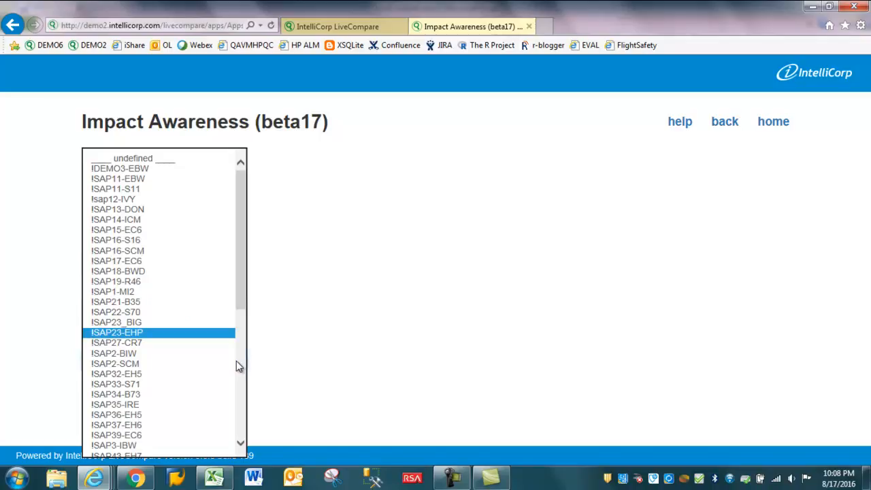
click(128, 332)
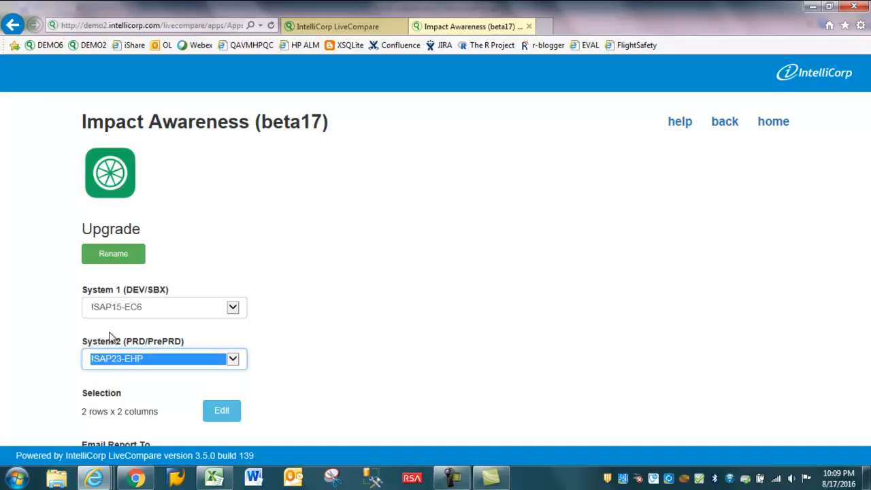
click(36, 309)
Check the copied TPRT list in Excel, return to the Upgrade variant, and paste the list into its Selection table.
scroll(35, 292, down, 3)
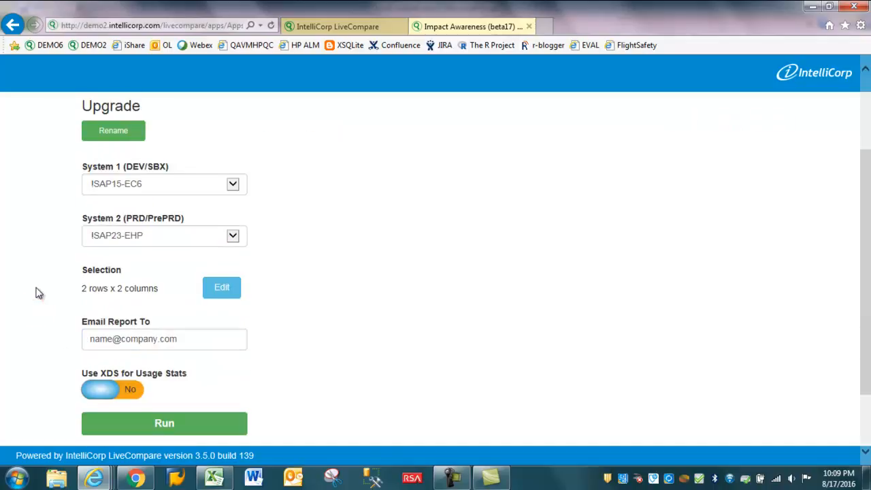
click(99, 209)
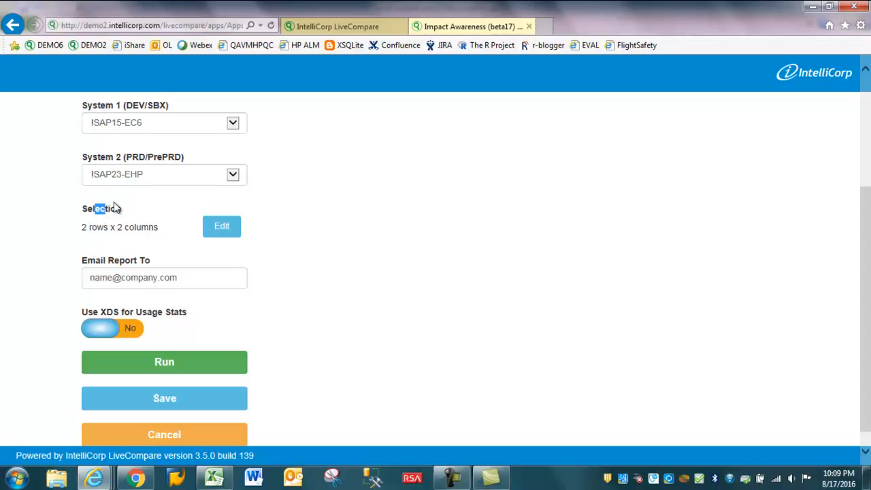
click(214, 477)
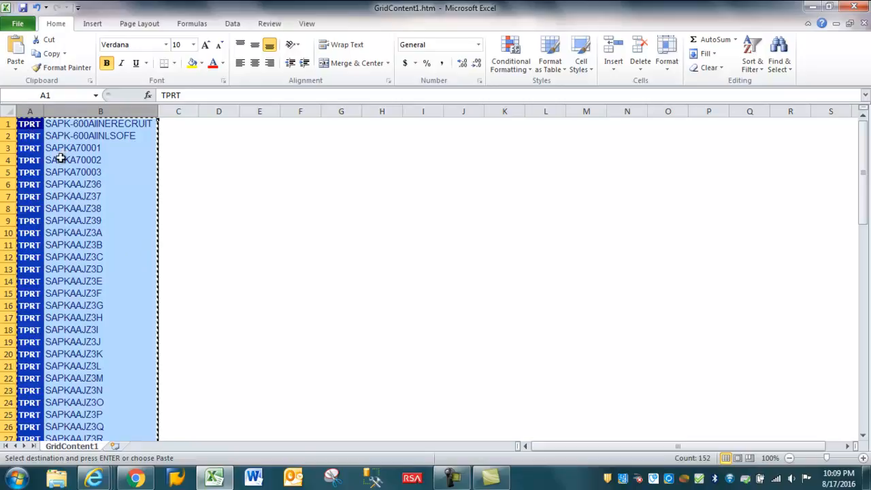
click(96, 480)
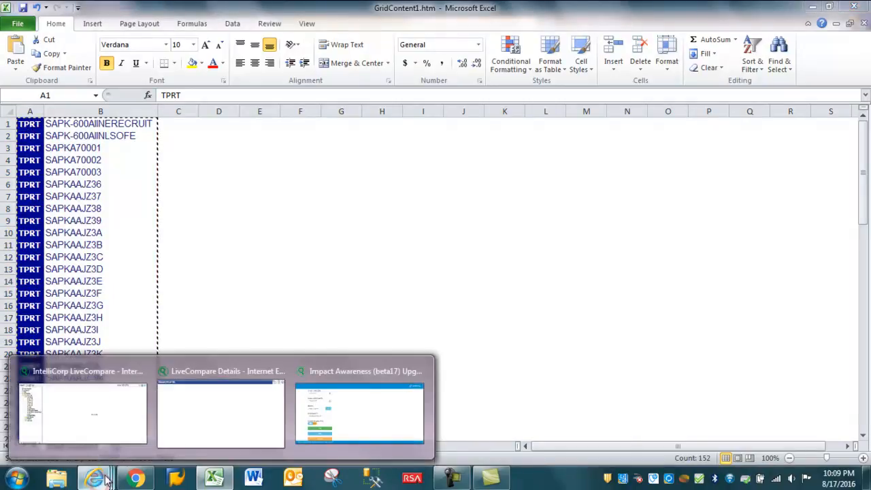
click(359, 420)
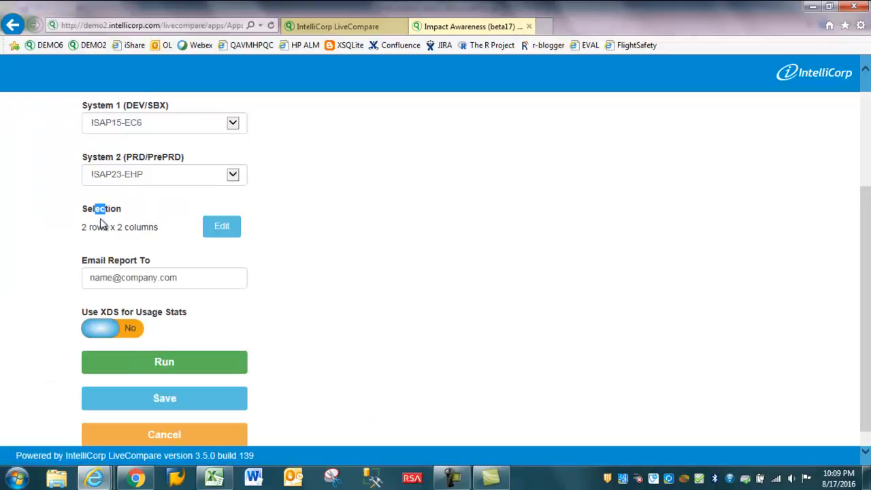
click(223, 229)
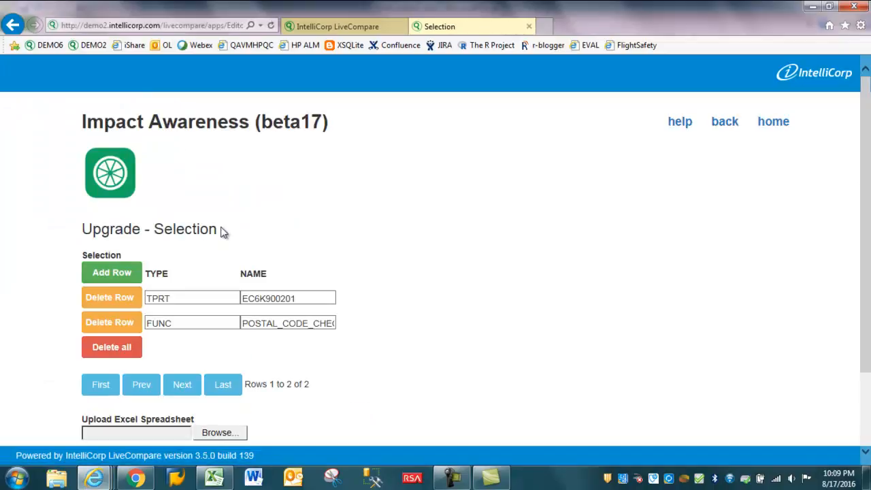
click(414, 357)
scroll(415, 360, down, 2)
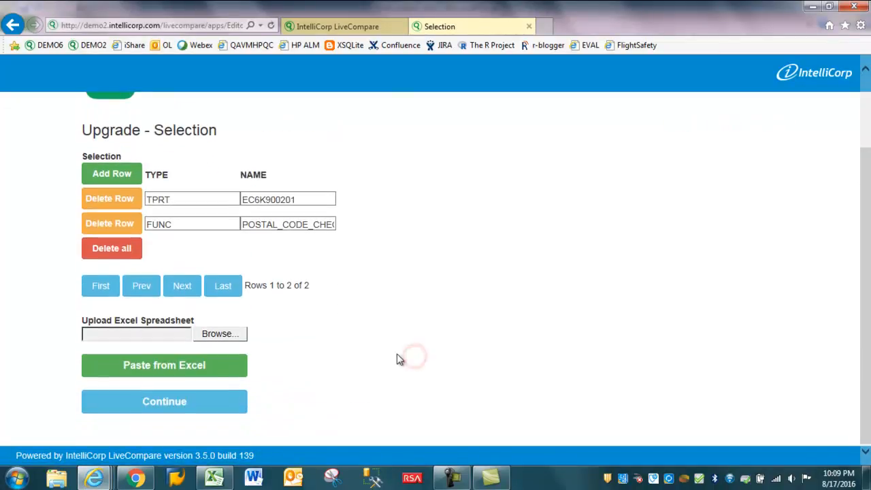
click(175, 373)
click(468, 271)
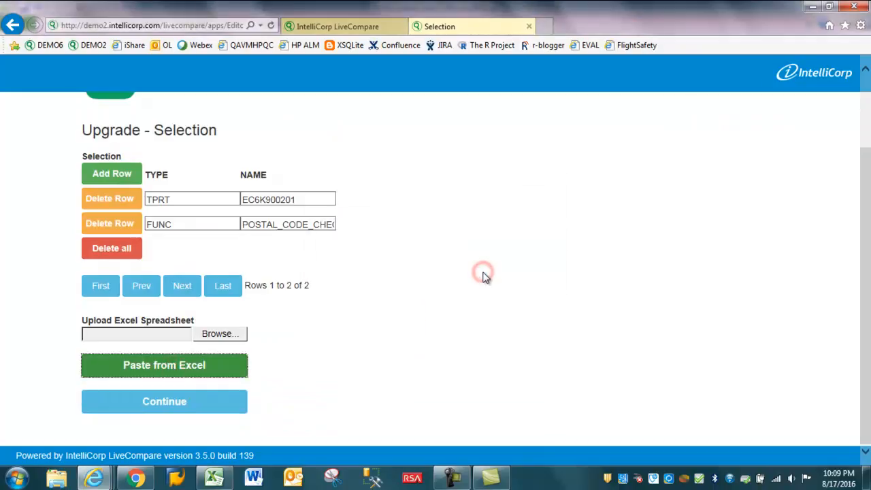
scroll(485, 277, down, 3)
click(199, 404)
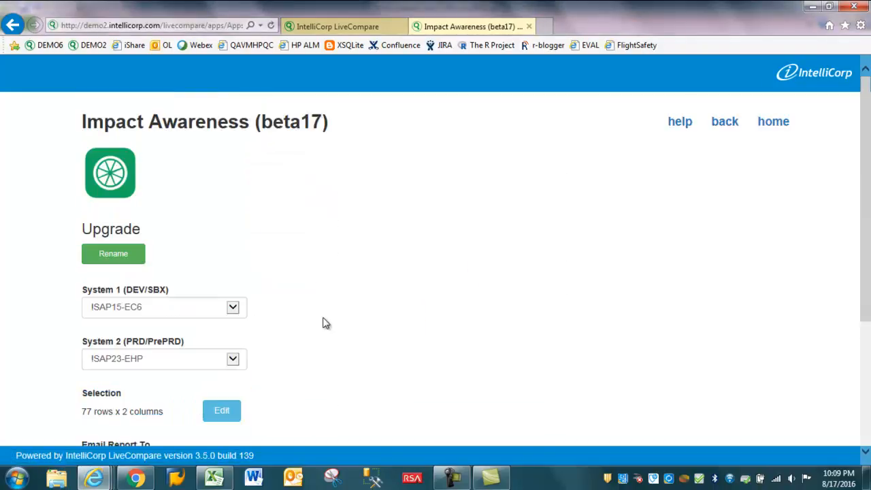
Set Use XDS for Usage Stats to Yes and save the Upgrade variant.
scroll(321, 324, down, 3)
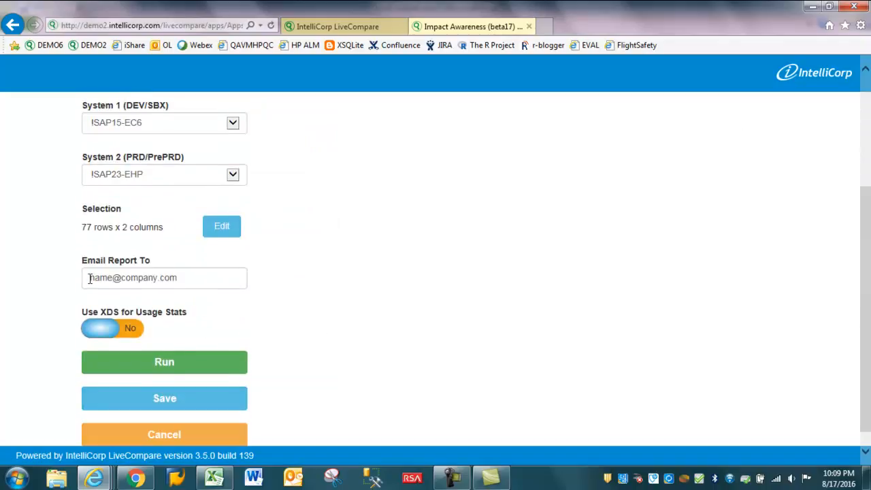
drag(88, 278, 181, 270)
scroll(354, 268, down, 1)
click(357, 267)
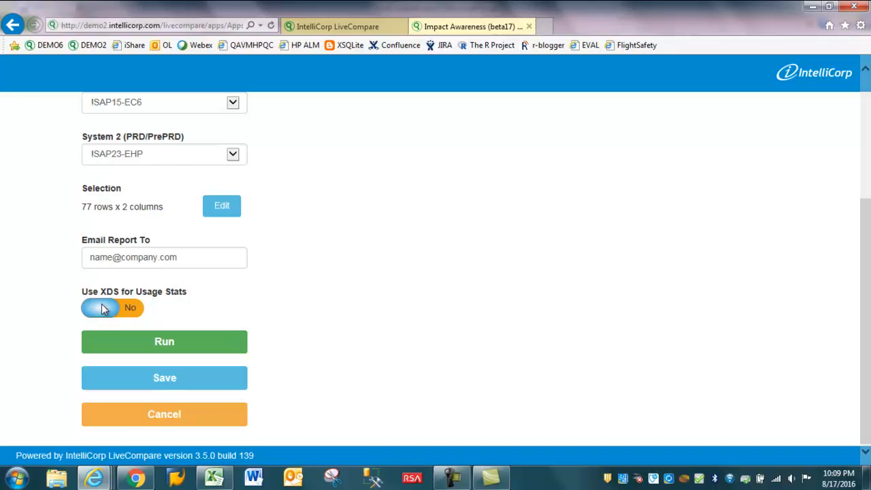
click(129, 310)
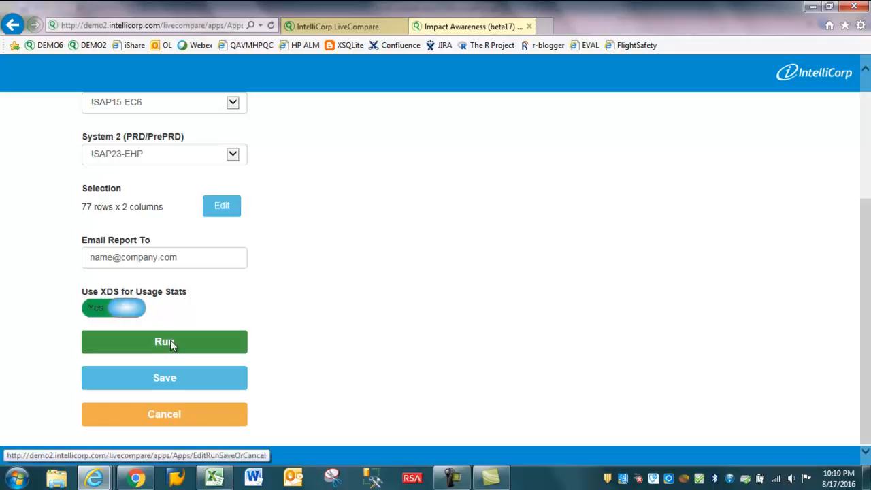
click(169, 379)
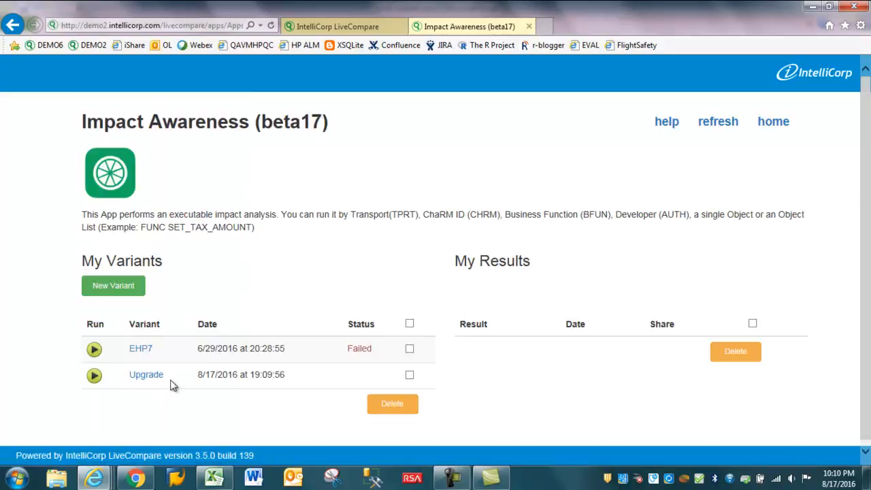